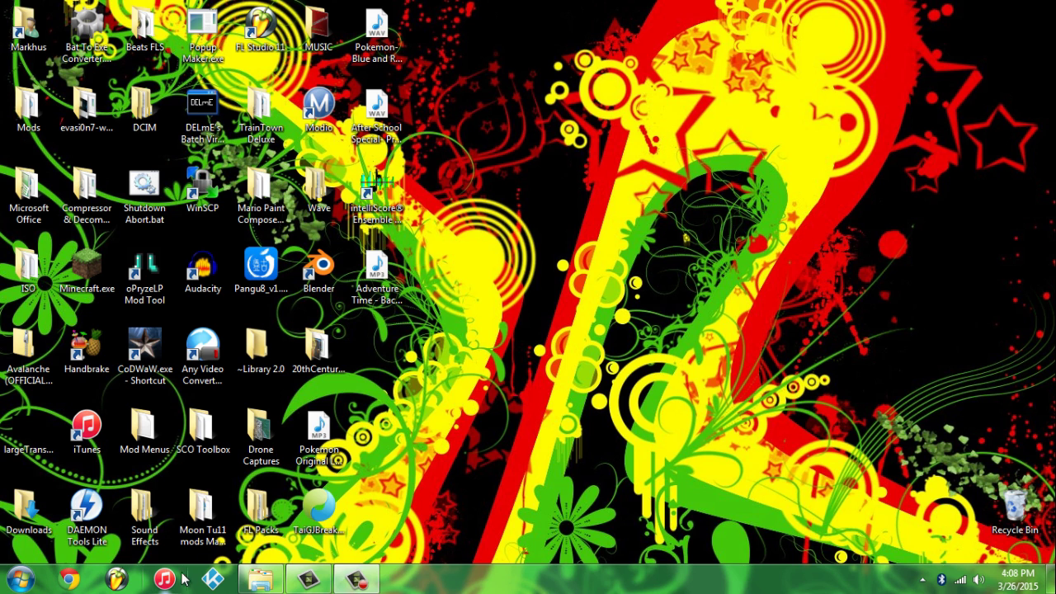
Restore the 20thCenturyFox folder window and inspect the 0001-0550.avi and 0001-0600.avi clip details.
left_click(261, 580)
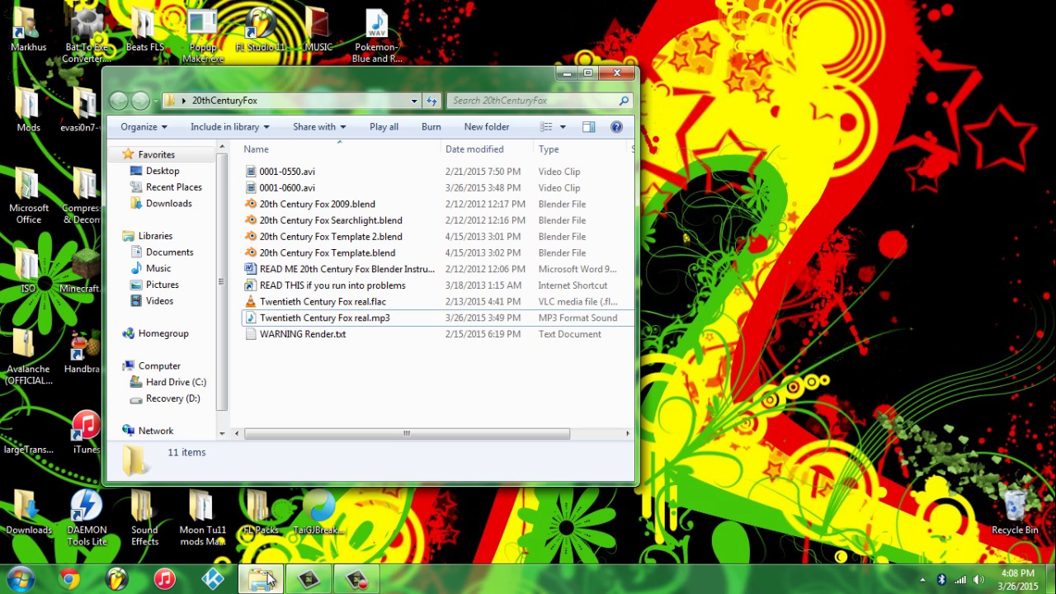
left_click(244, 174)
mouse_move(239, 188)
left_mouse_down()
mouse_move(279, 201)
mouse_move(235, 207)
left_mouse_up()
left_click(235, 206)
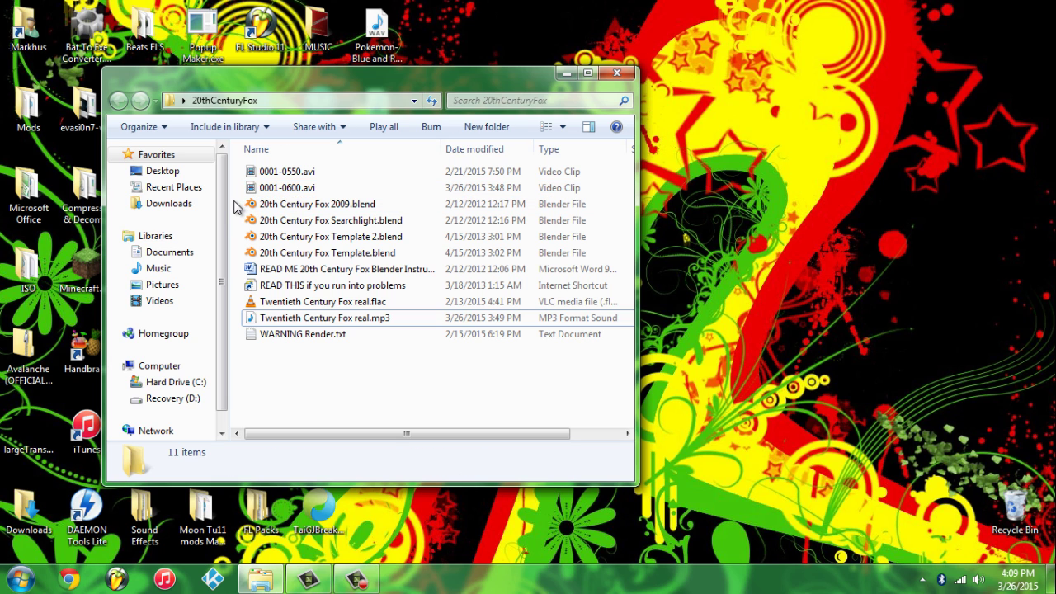
left_click(243, 189)
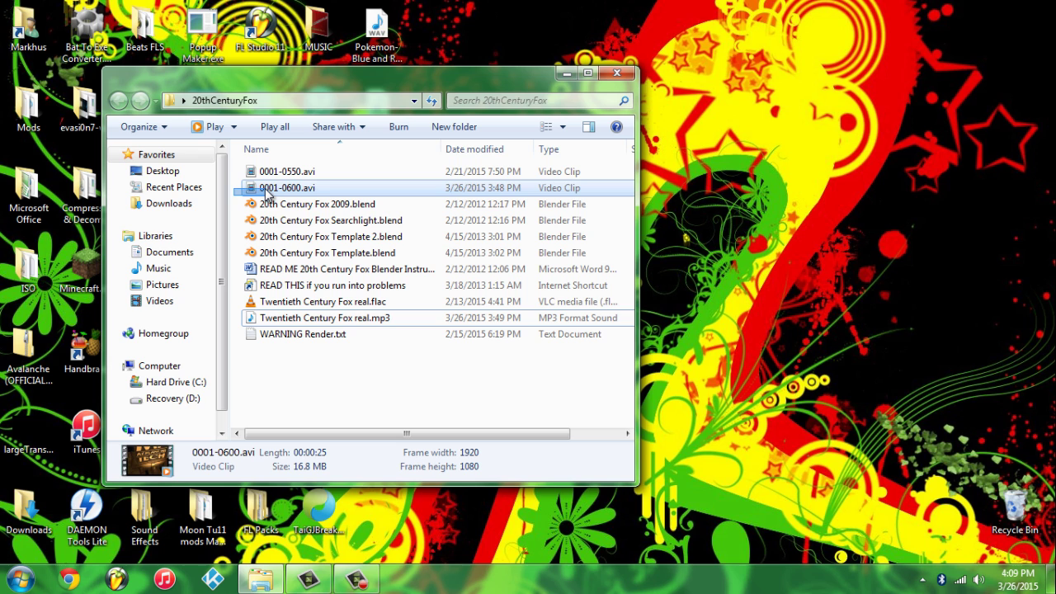
left_click(233, 201)
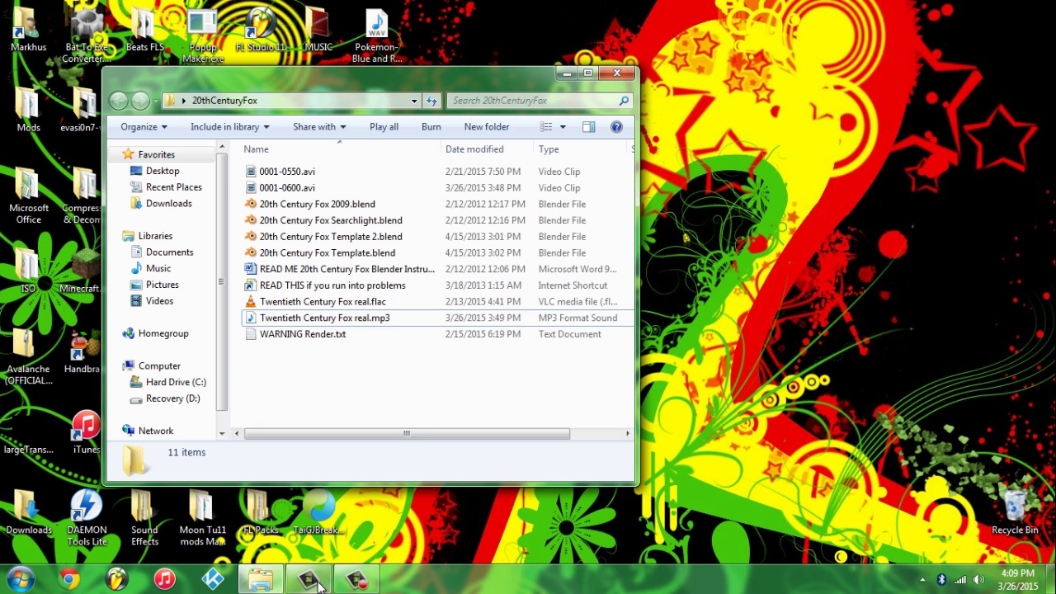
left_click(566, 74)
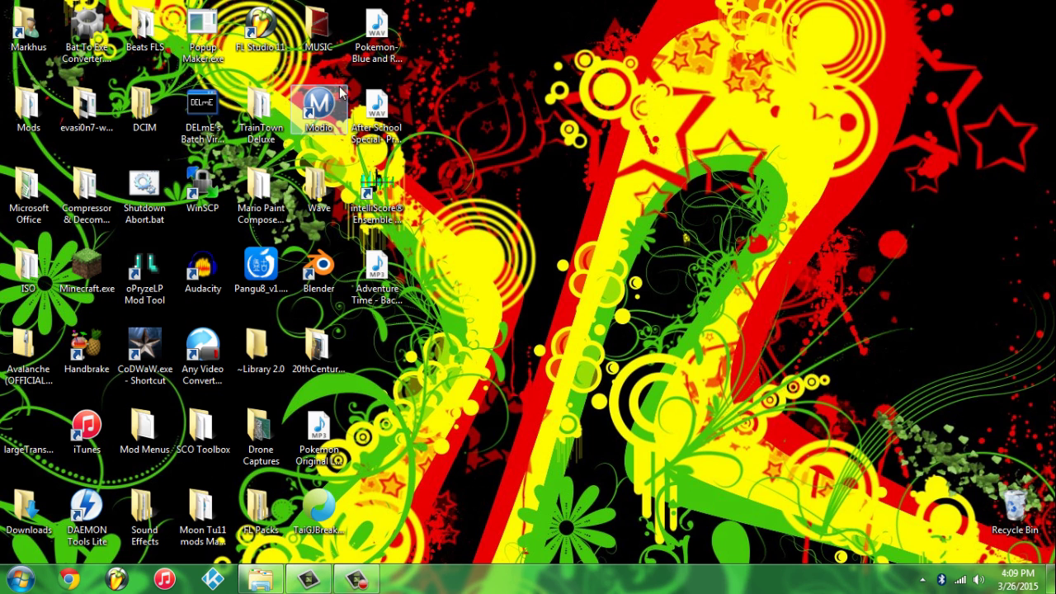
left_click(410, 122)
left_click(376, 112)
left_click(450, 198)
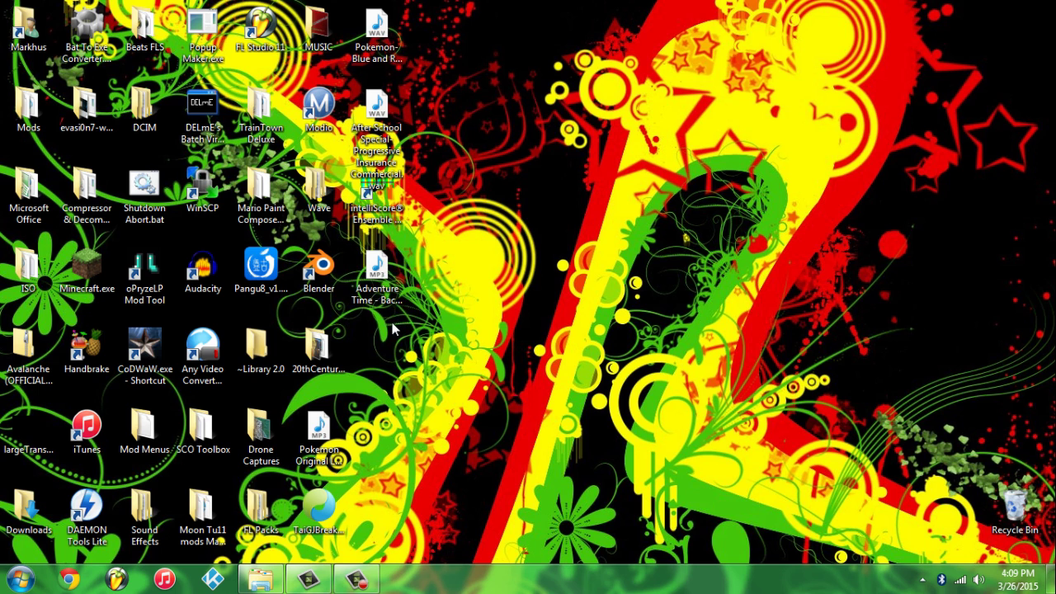
mouse_move(393, 245)
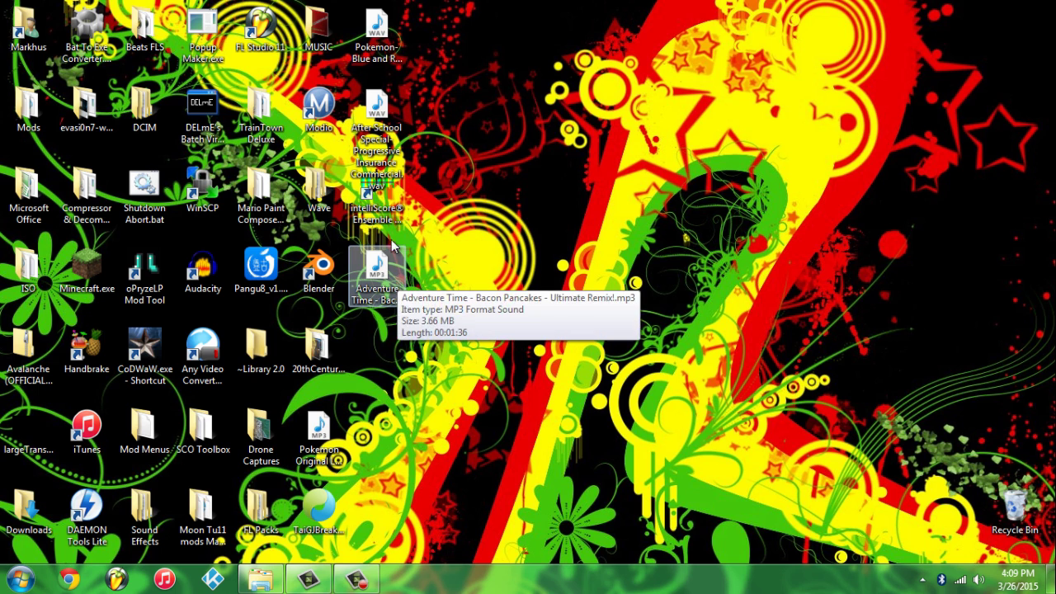
left_click(376, 123)
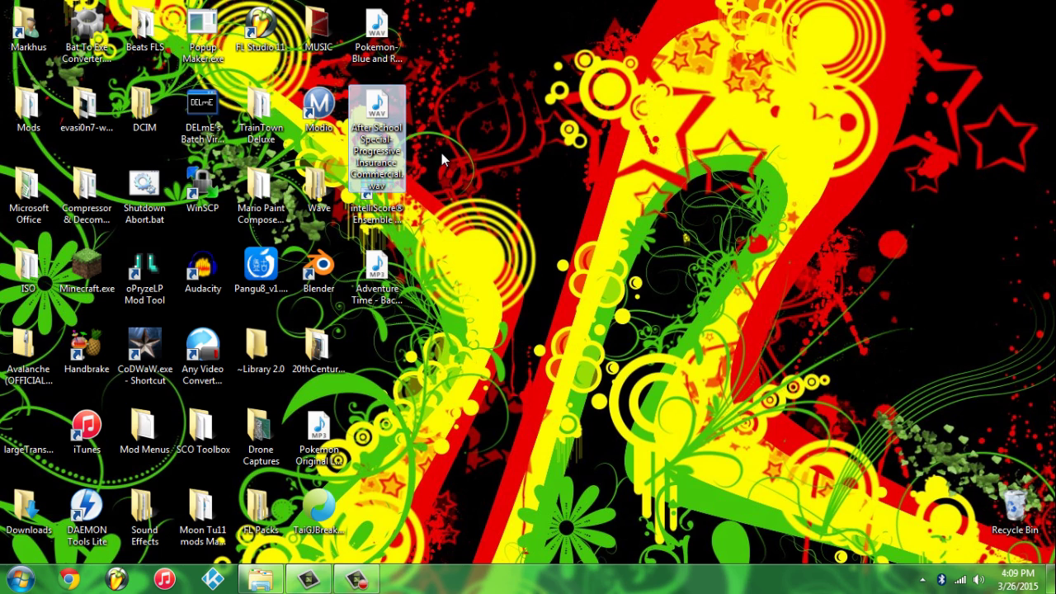
left_click(441, 159)
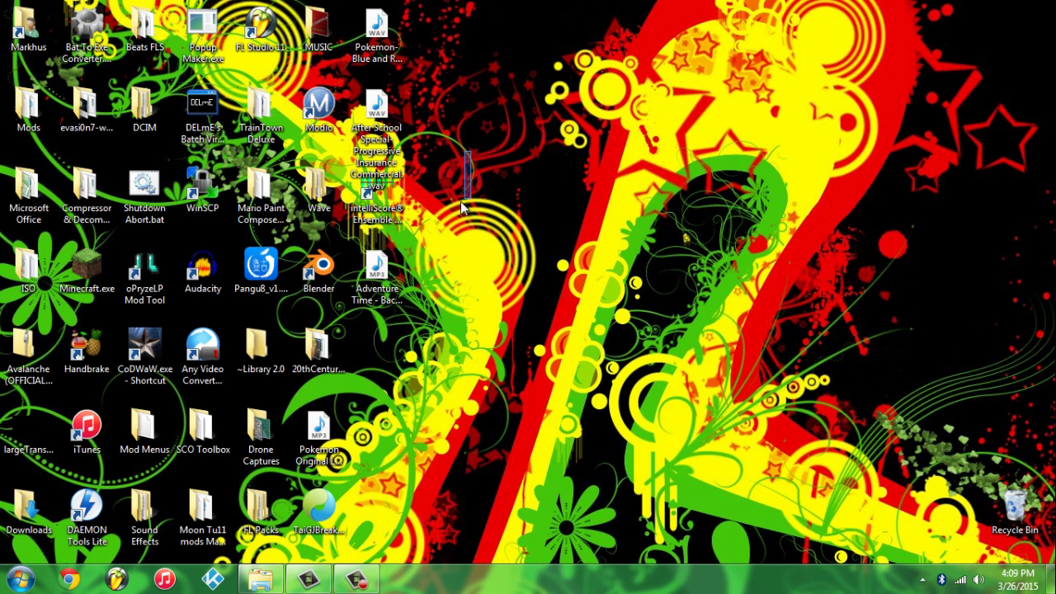
left_click_drag(410, 314, 544, 202)
left_click(308, 580)
left_click(309, 580)
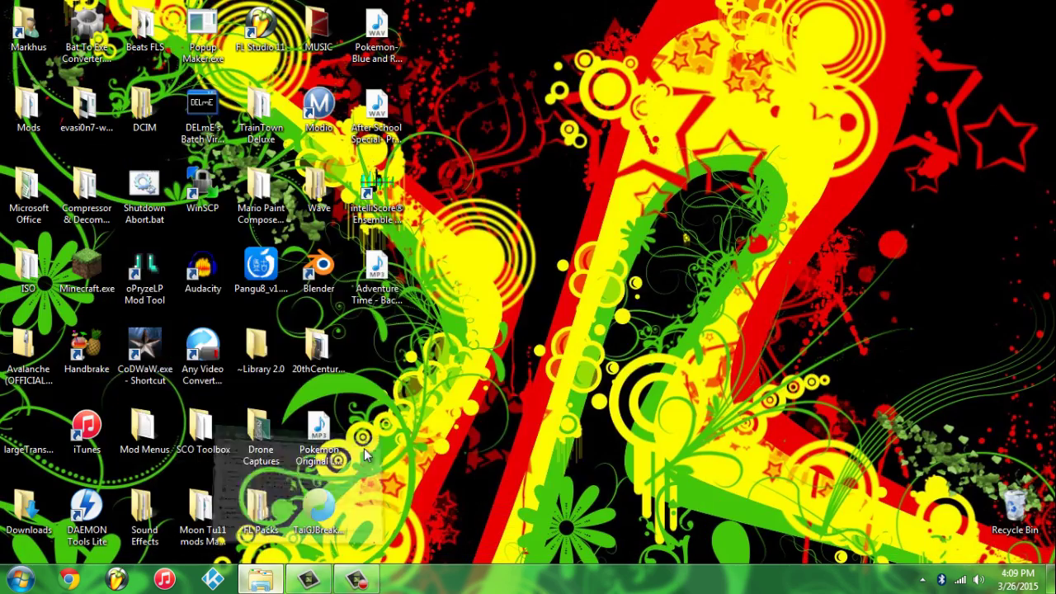
Compare the four .blend templates and the Twentieth Century Fox real.mp3 soundtrack details.
left_click(261, 580)
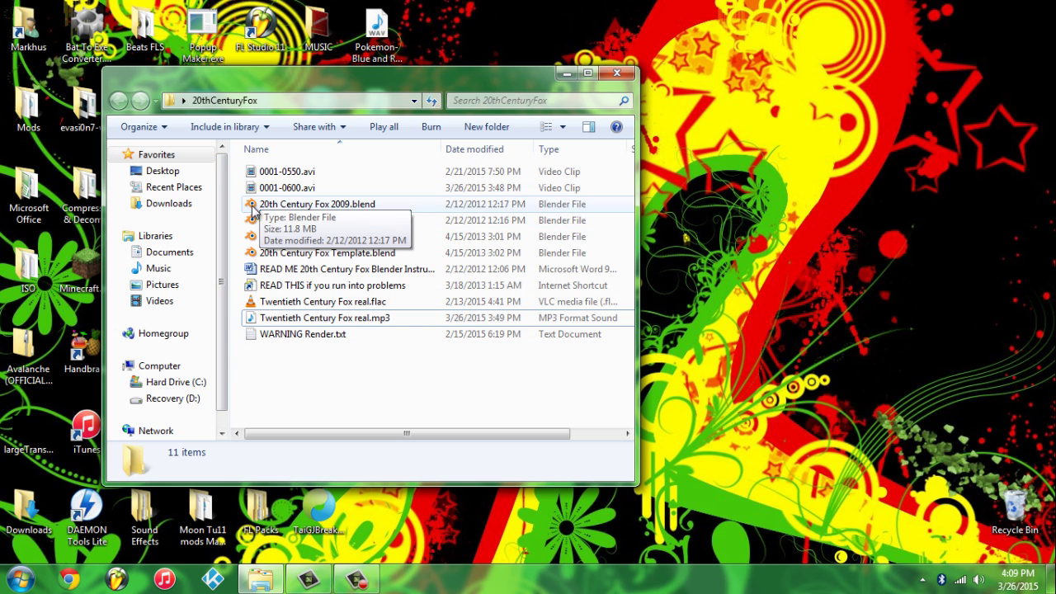
left_click(279, 206)
left_click(276, 221)
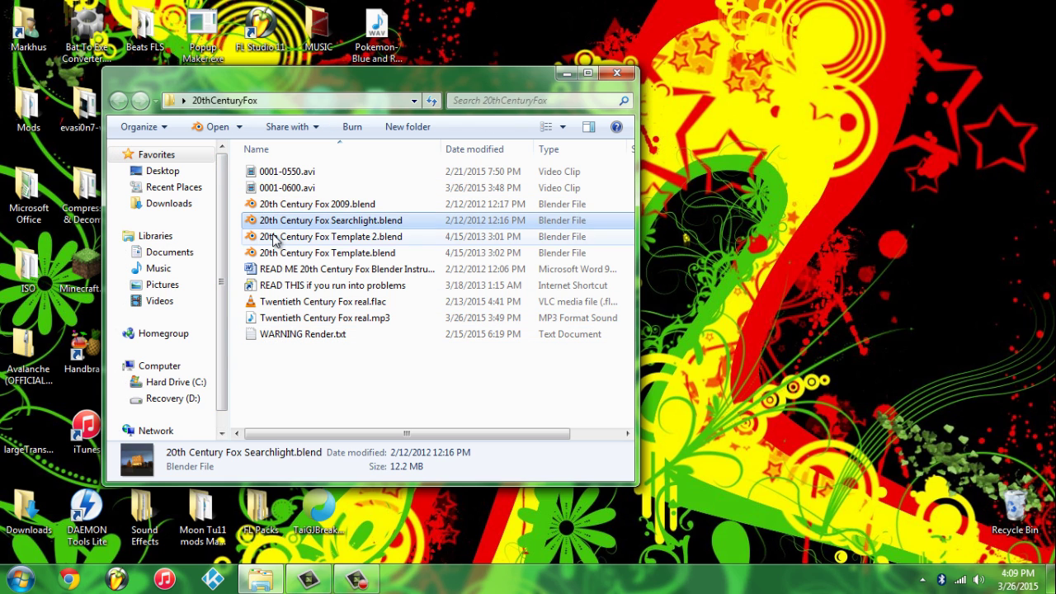
left_click(274, 237)
left_click(272, 252)
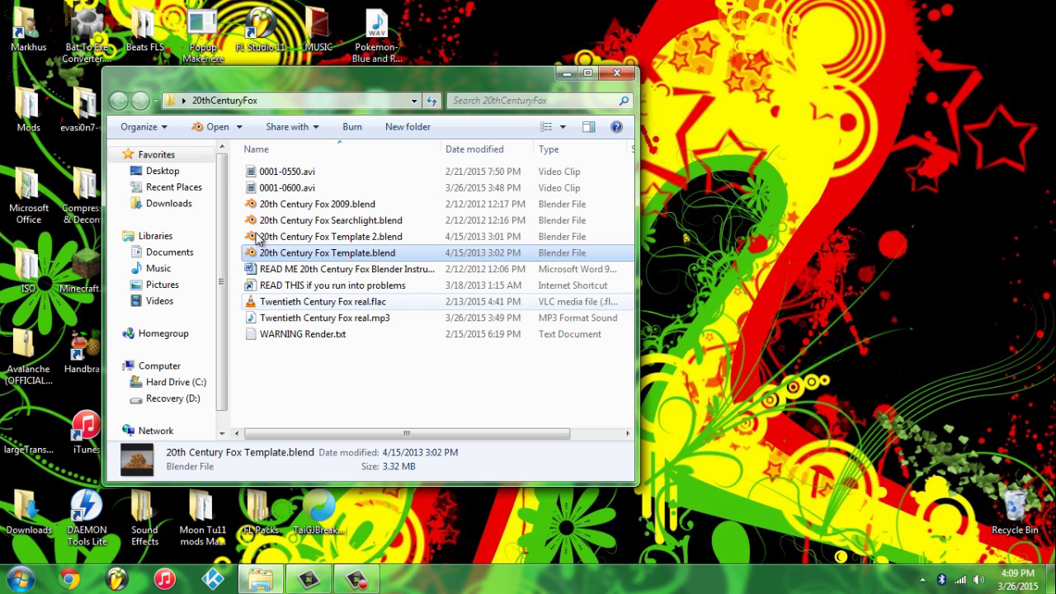
left_click(303, 320)
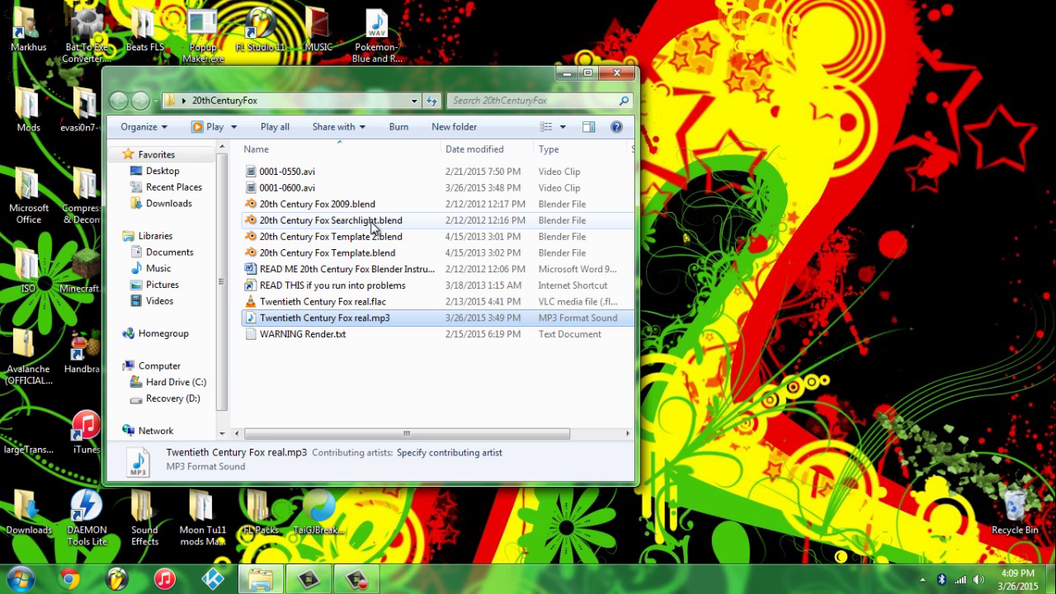
left_click(351, 206)
left_click(291, 322)
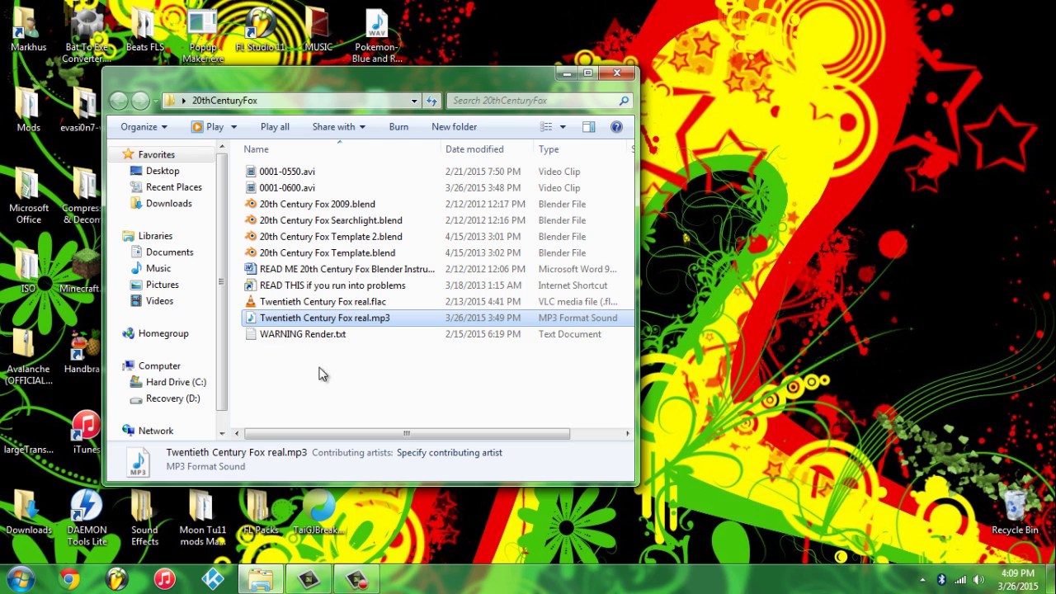
Widen the navigation pane and settle on 20th Century Fox Template 2.blend.
left_click(328, 206)
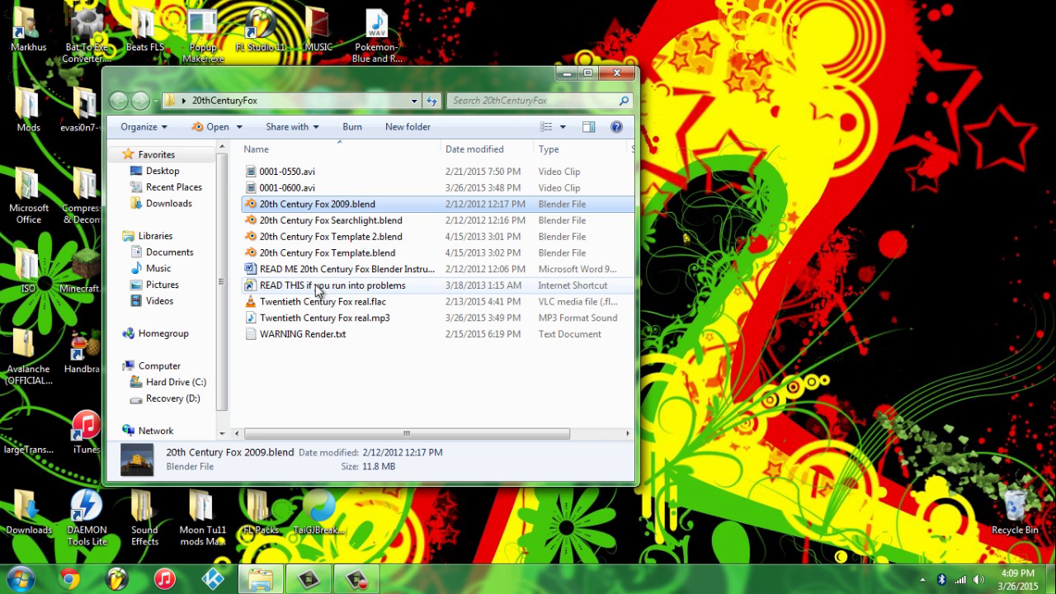
left_click(318, 237)
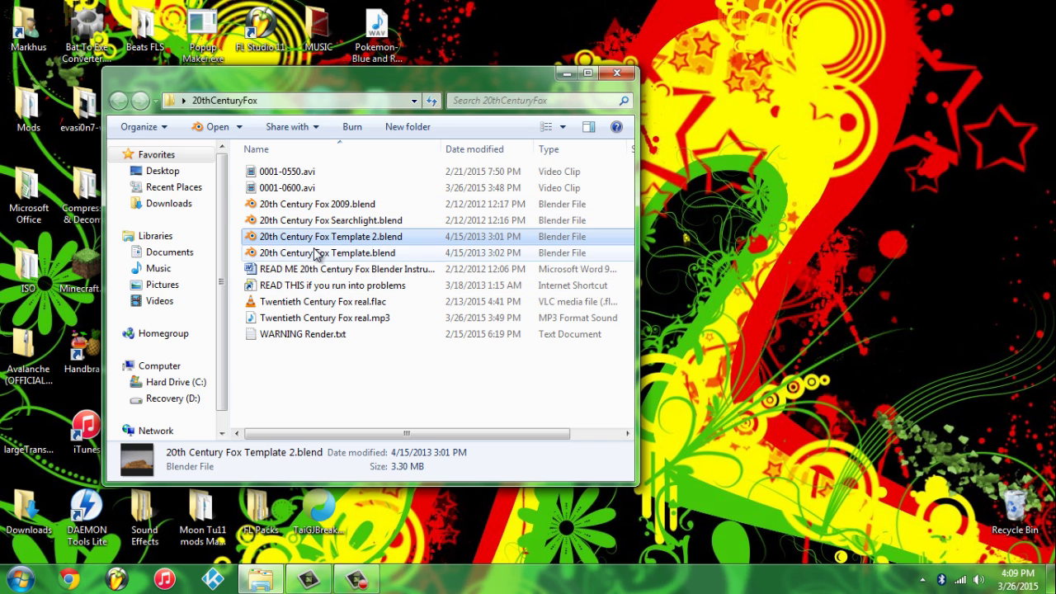
left_click(312, 256)
left_click(322, 236)
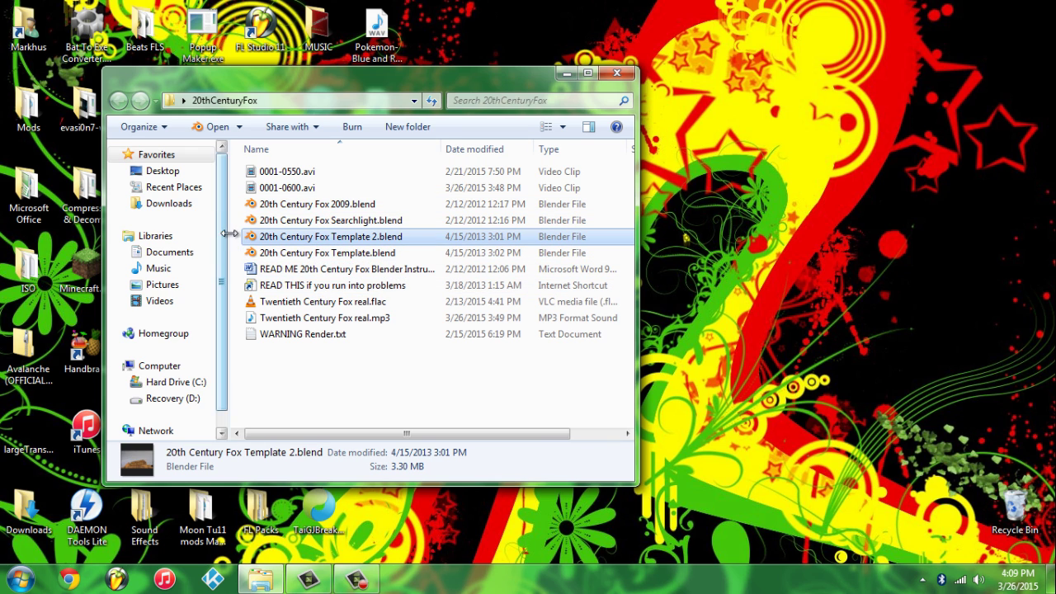
left_click_drag(227, 240, 287, 206)
left_click(287, 206)
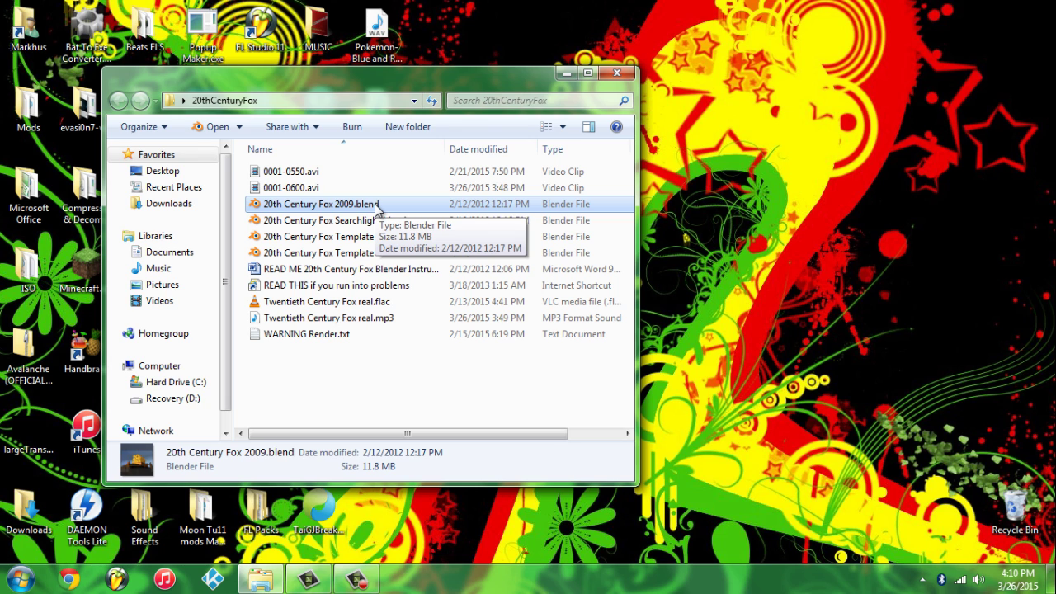
left_click(295, 387)
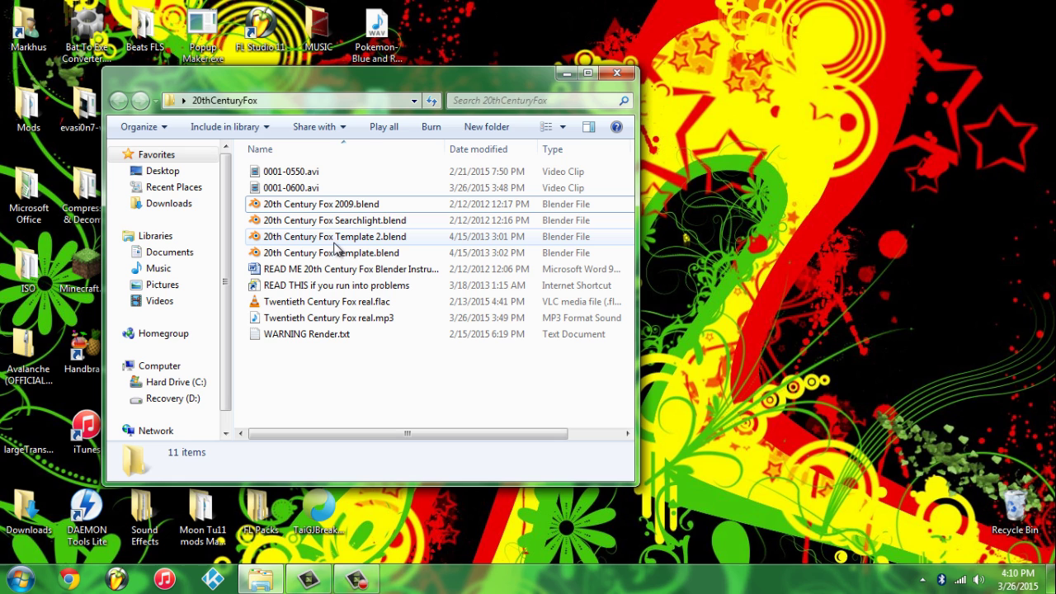
left_click(320, 238)
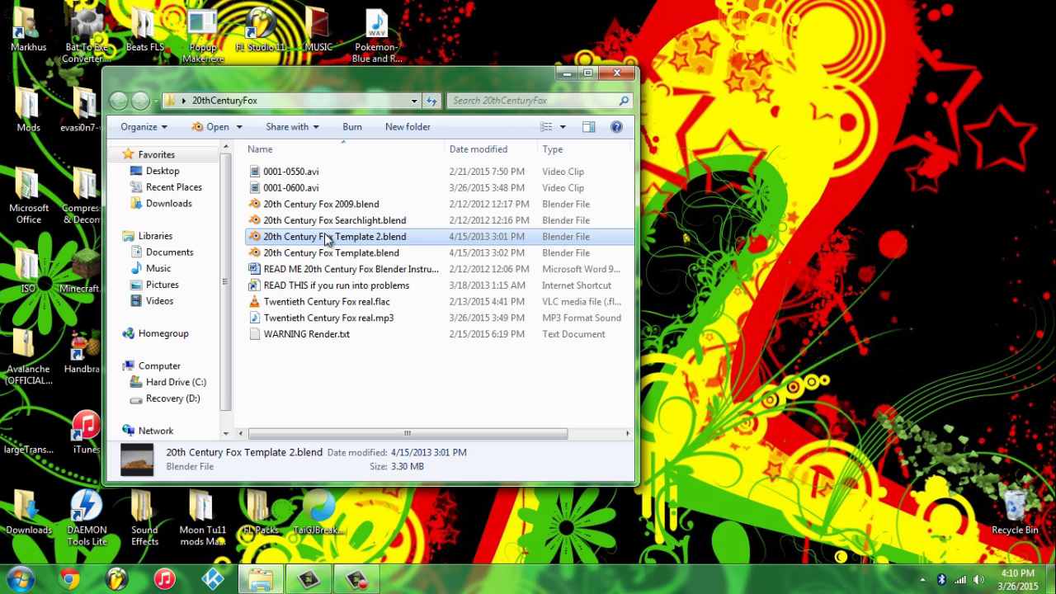
Close the leftover Blender console and open 20th Century Fox Template.blend in Blender.
double_click(327, 237)
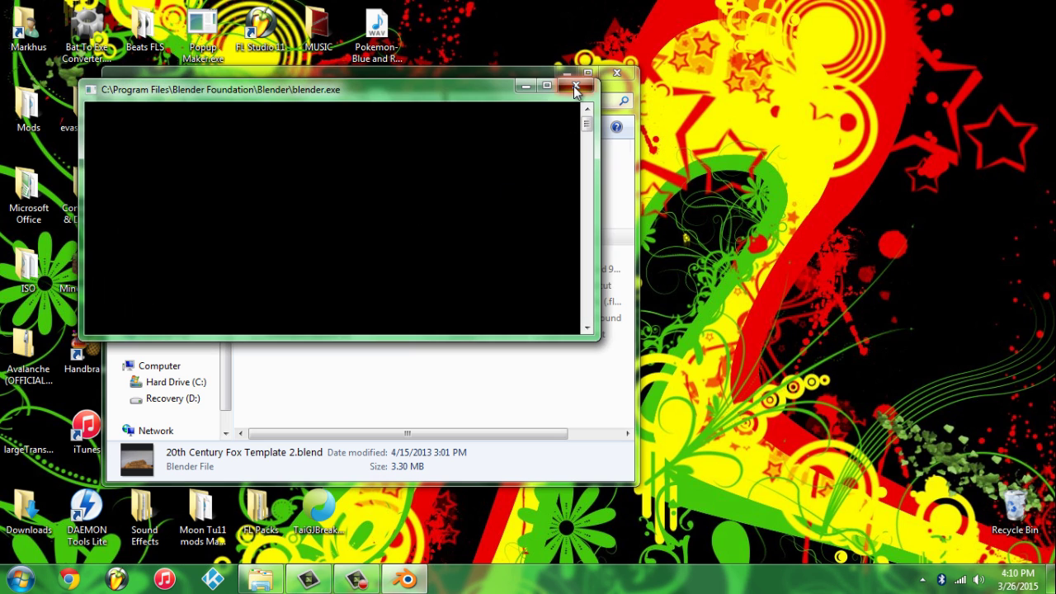
left_click(575, 87)
left_click(343, 256)
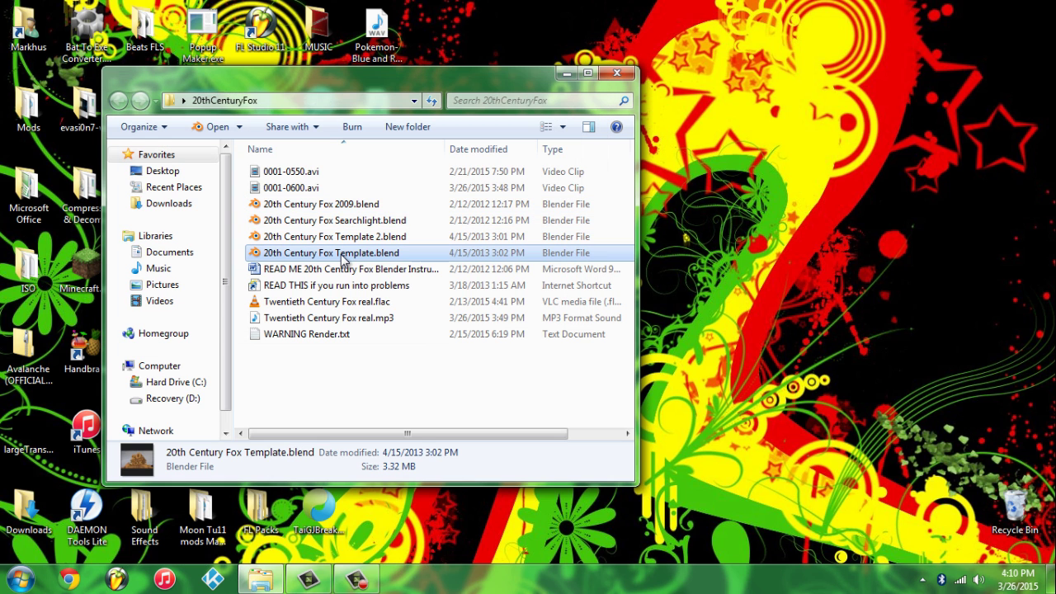
double_click(343, 254)
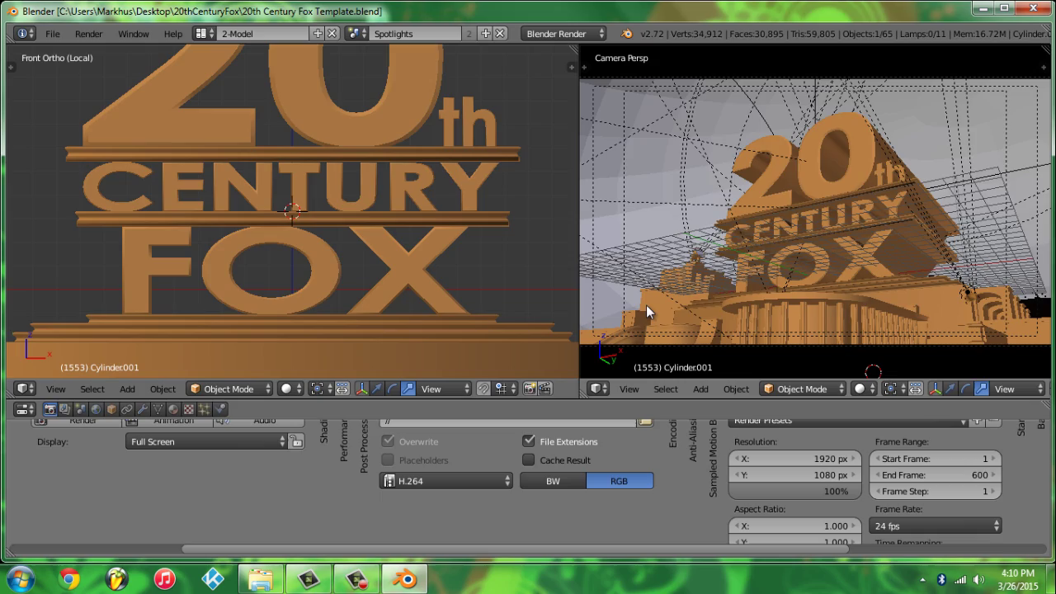
Preview the intro animation with Alt+A and stop playback at frame 364.
key("alt+a")
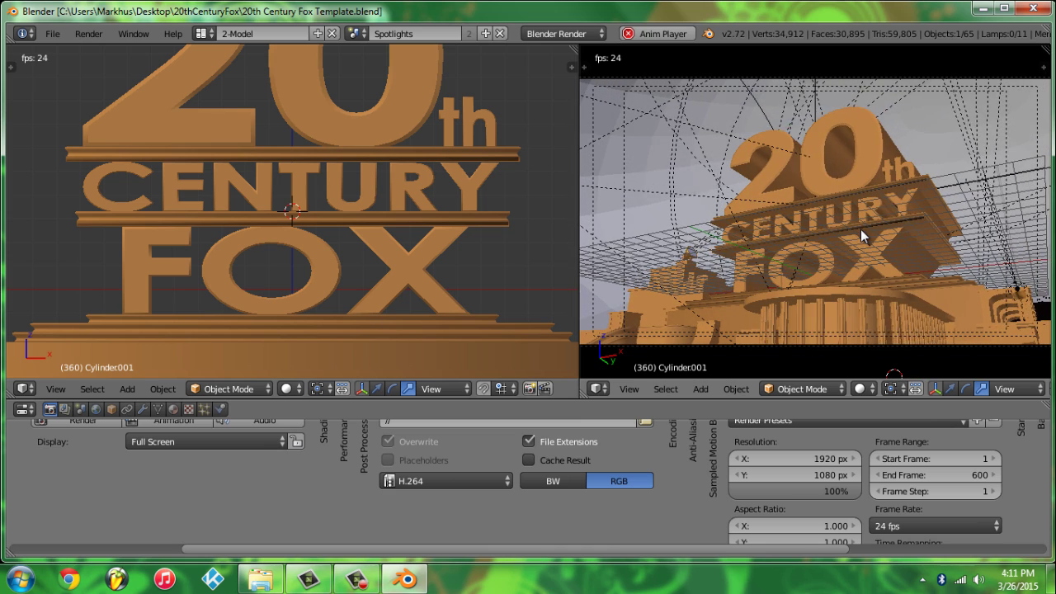
key("alt+a")
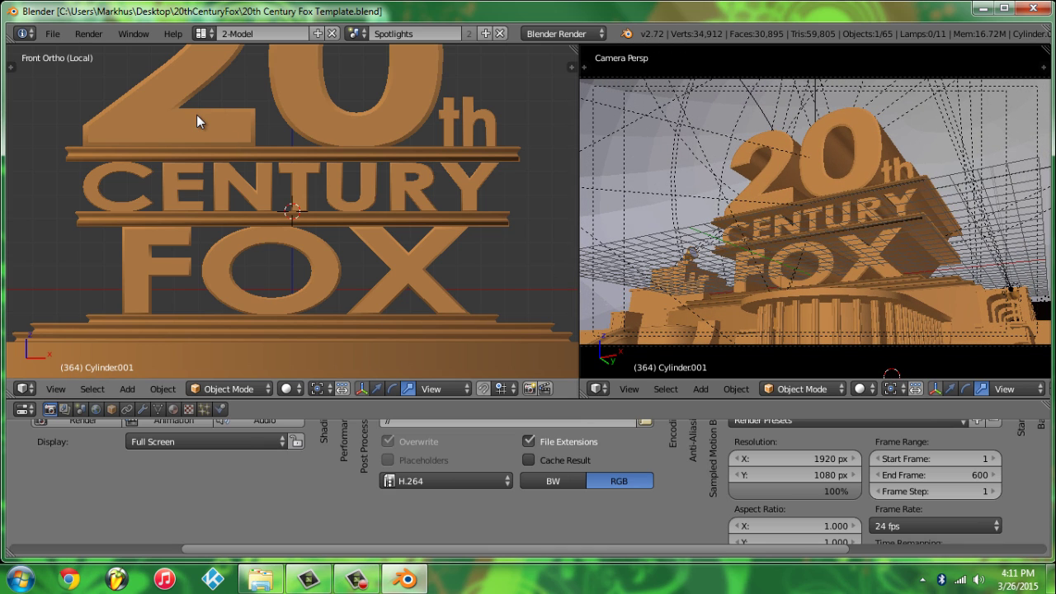
Change the big '20' text object to read 'Mr'.
right_click(135, 122)
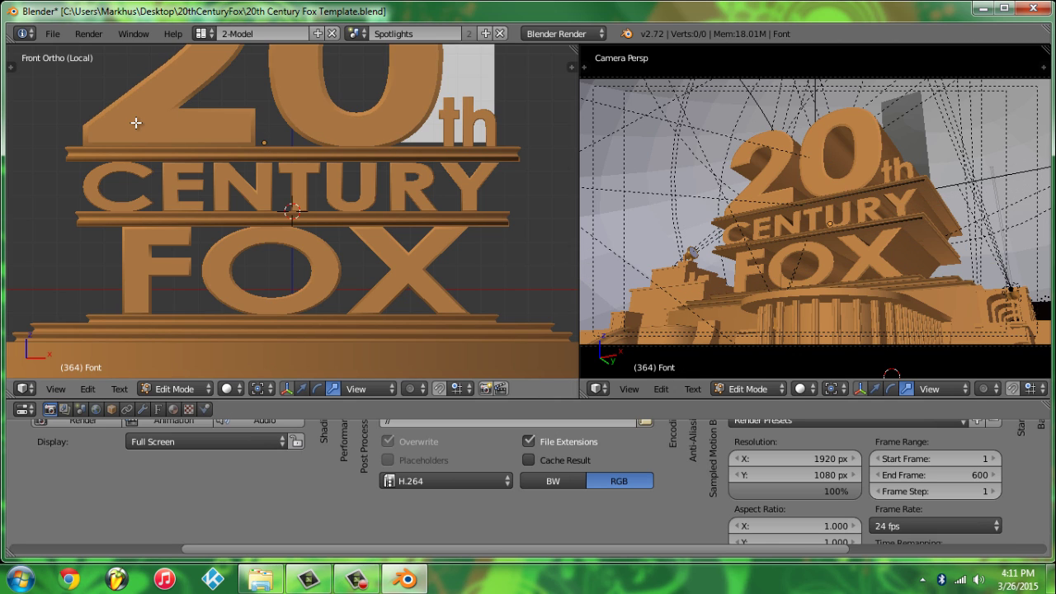
key("Tab")
type("4")
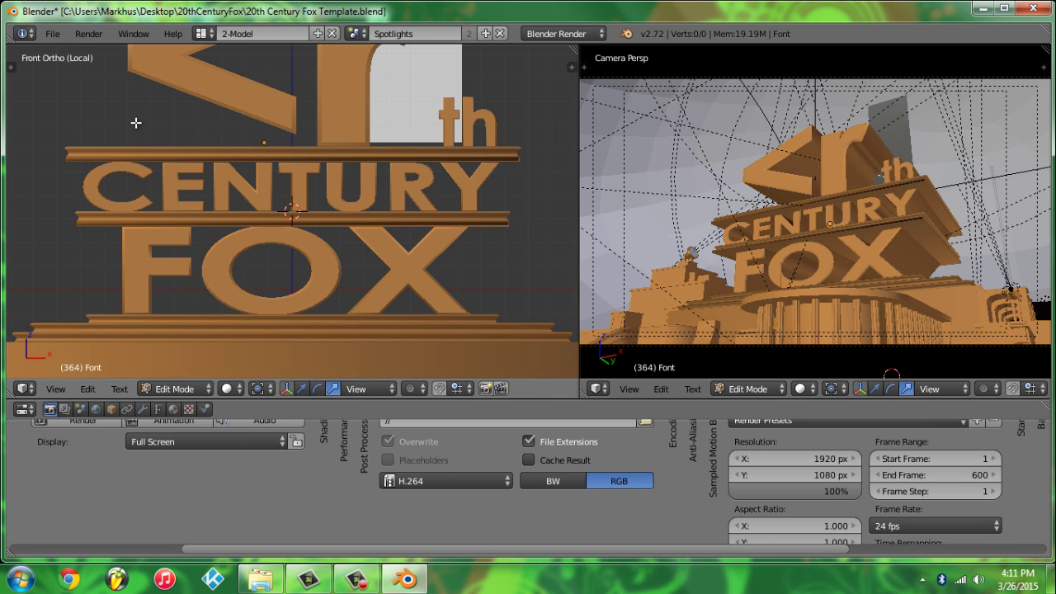
key("BackSpace")
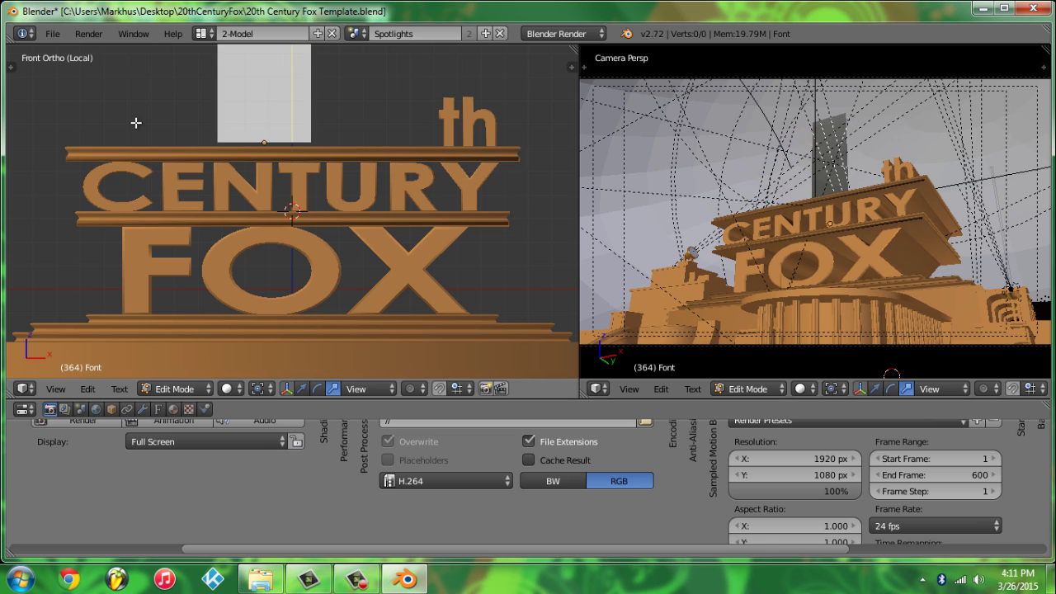
type("Mr")
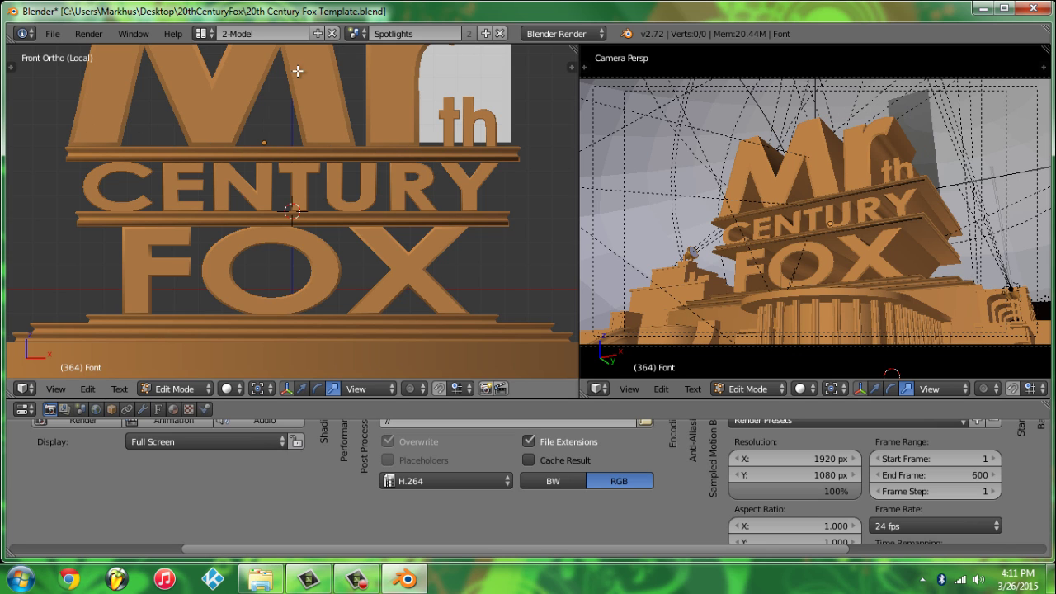
key("Tab")
Delete the characters of the 'th' text object.
right_click(456, 124)
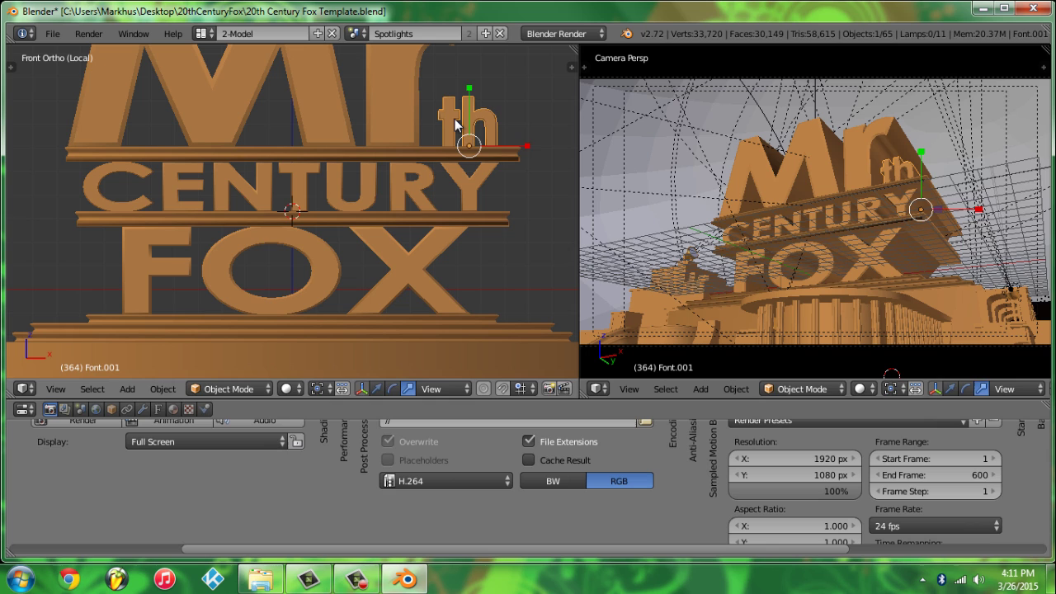
key("Tab")
key("BackSpace")
key("BackSpace")
key("Tab")
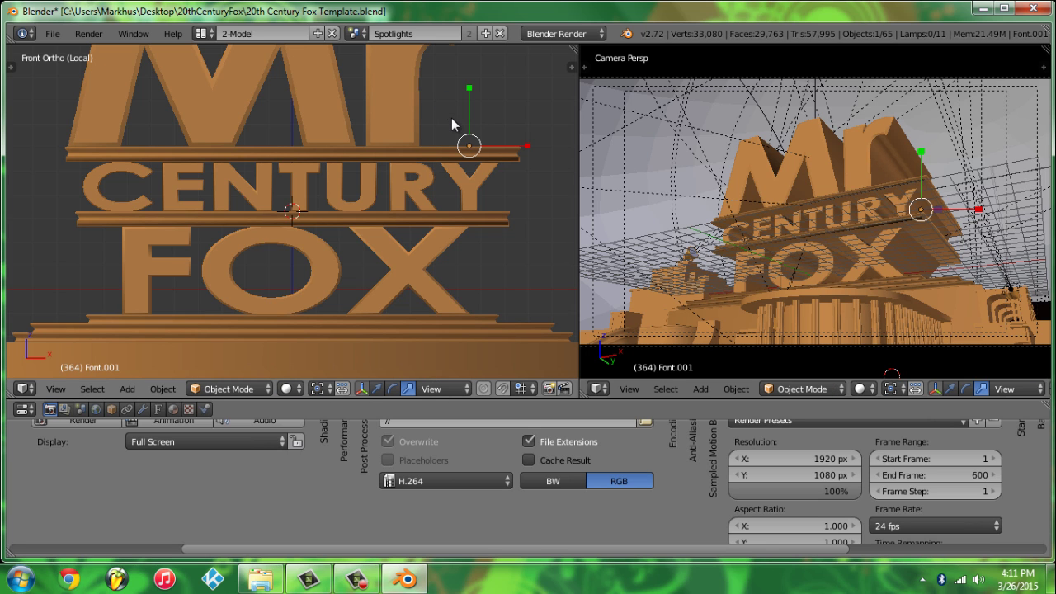
Shift the 'Mr' lettering slightly and scale it down to fit.
left_click(375, 103)
right_click(375, 104)
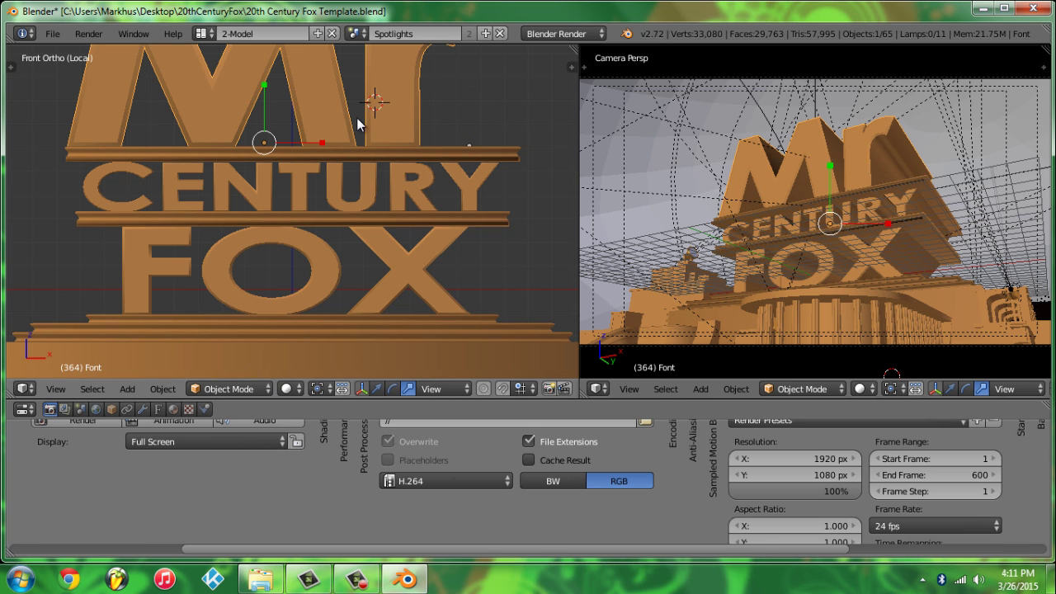
left_click_drag(323, 148, 311, 142)
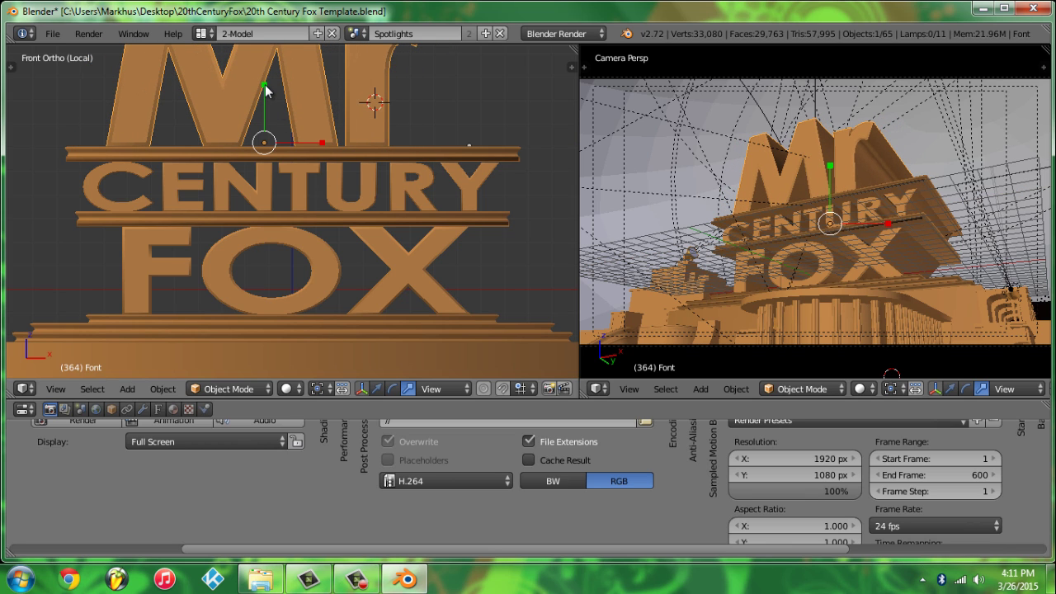
key("s")
left_click(263, 99)
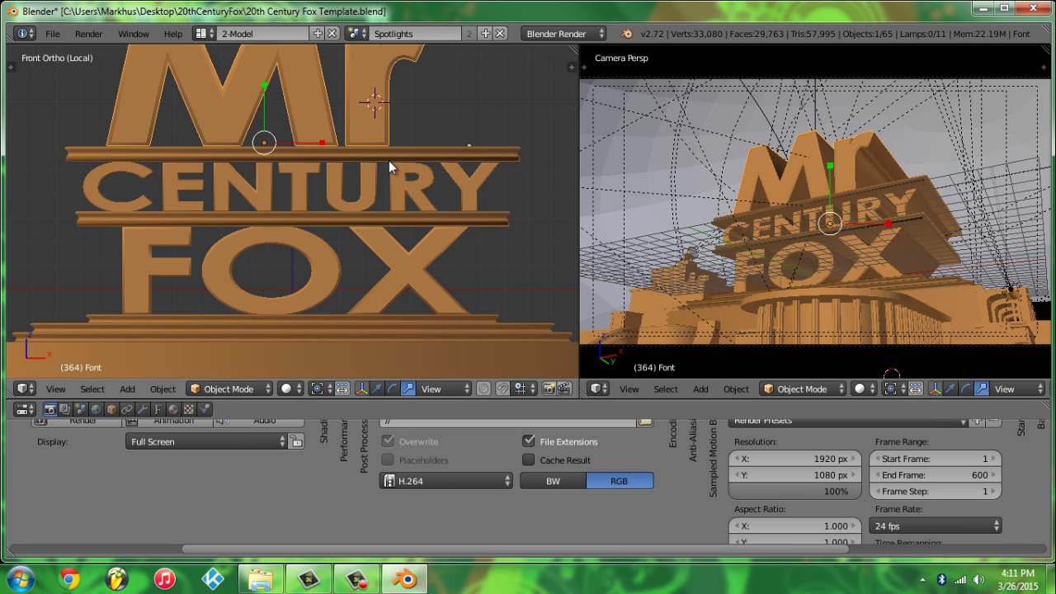
Replace CENTURY with 'AVALANCHE' and shrink it to fit between the bars.
right_click(329, 184)
key("Tab")
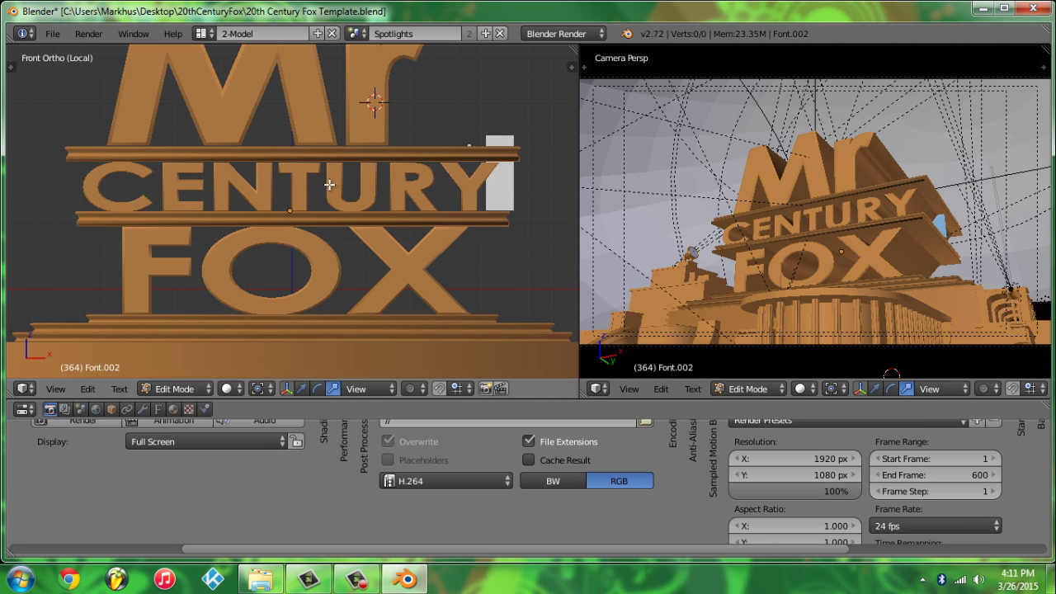
key("BackSpace")
key("BackSpace")
key("BackSpace")
key("BackSpace")
key("BackSpace")
key("BackSpace")
key("BackSpace")
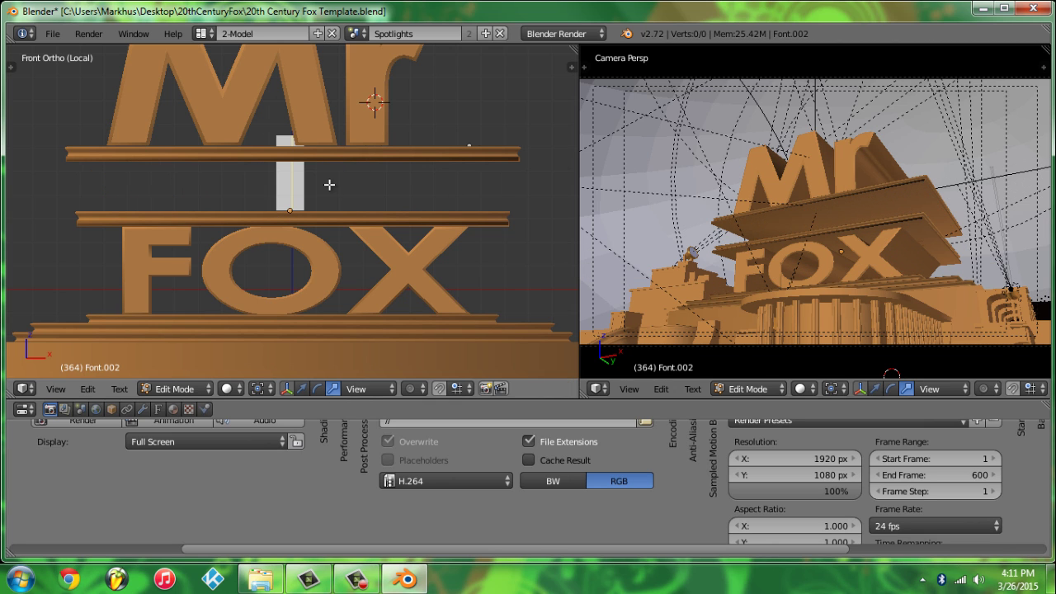
type("AVALANCHE")
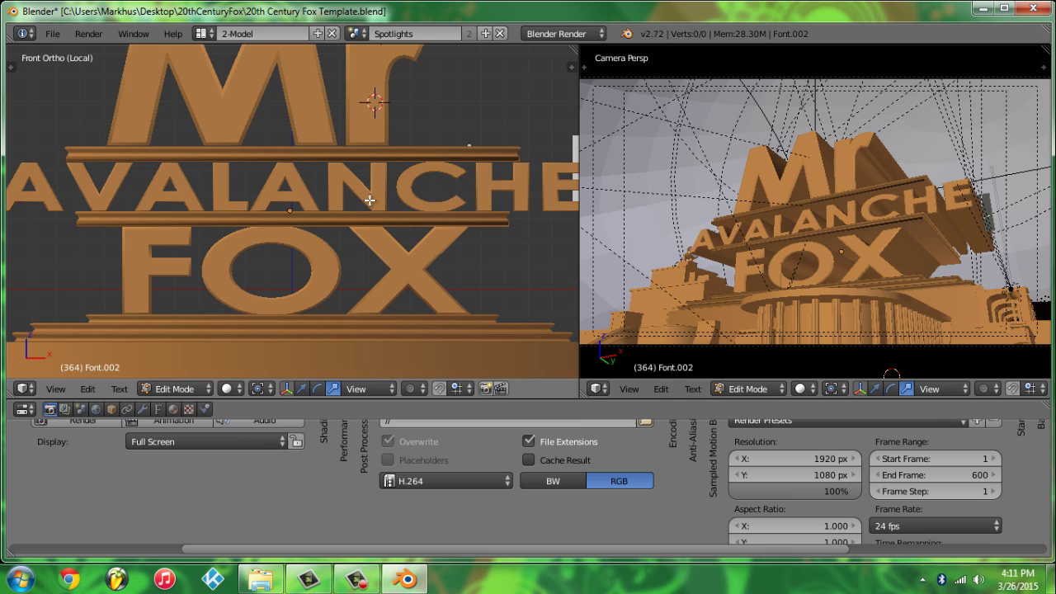
key("Tab")
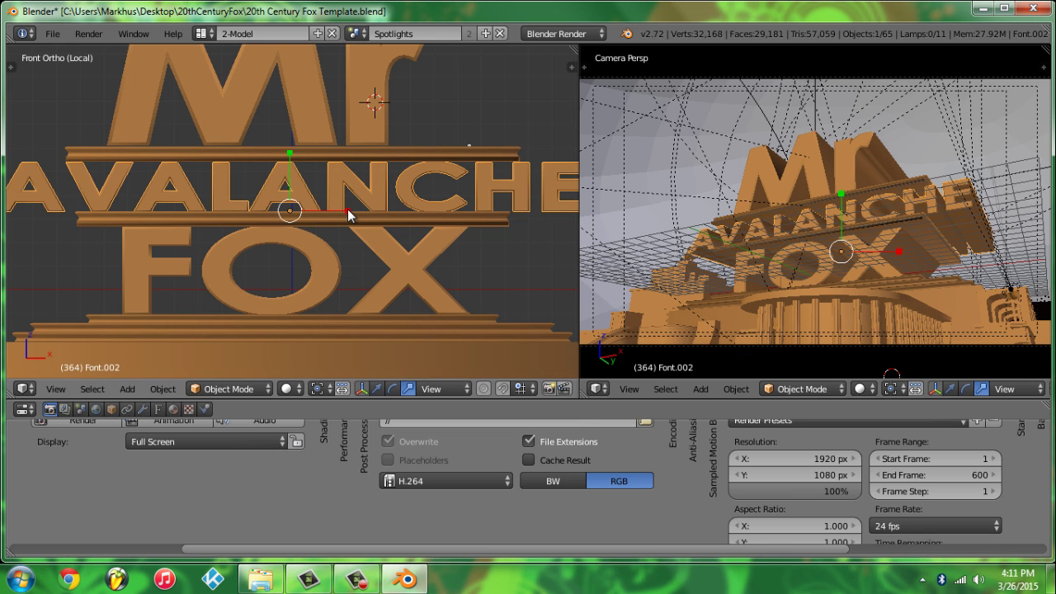
key("s")
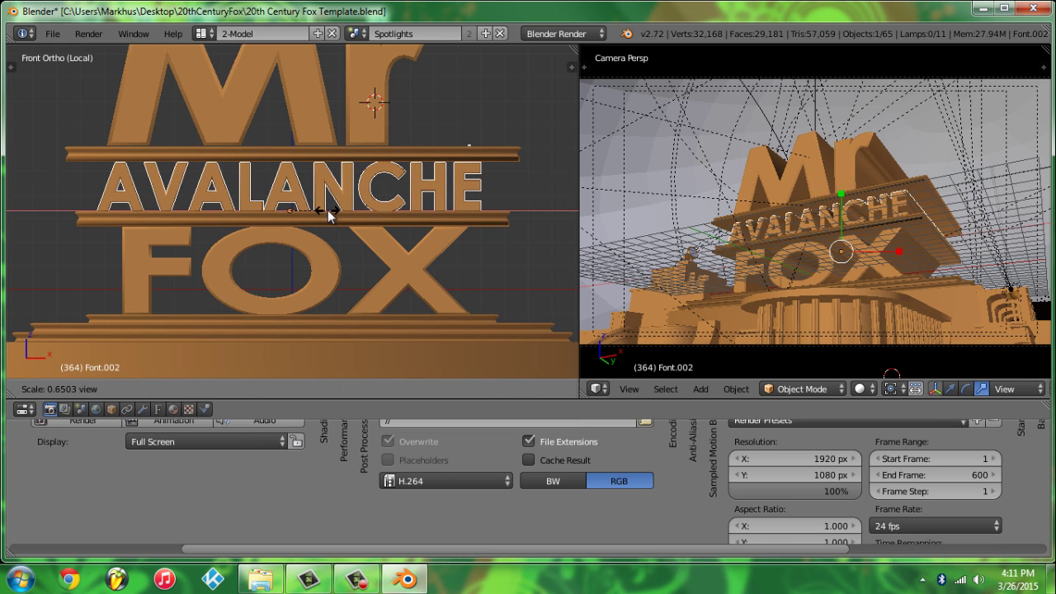
left_click(330, 211)
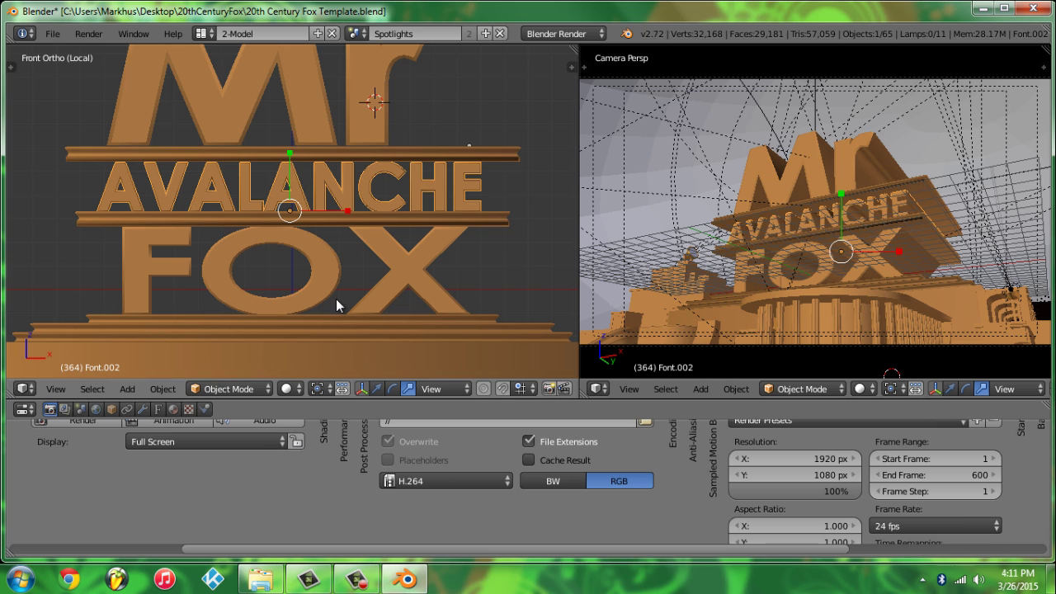
Replace FOX with 'TECH' and narrow it horizontally to fit the pedestal.
right_click(311, 271)
key("Tab")
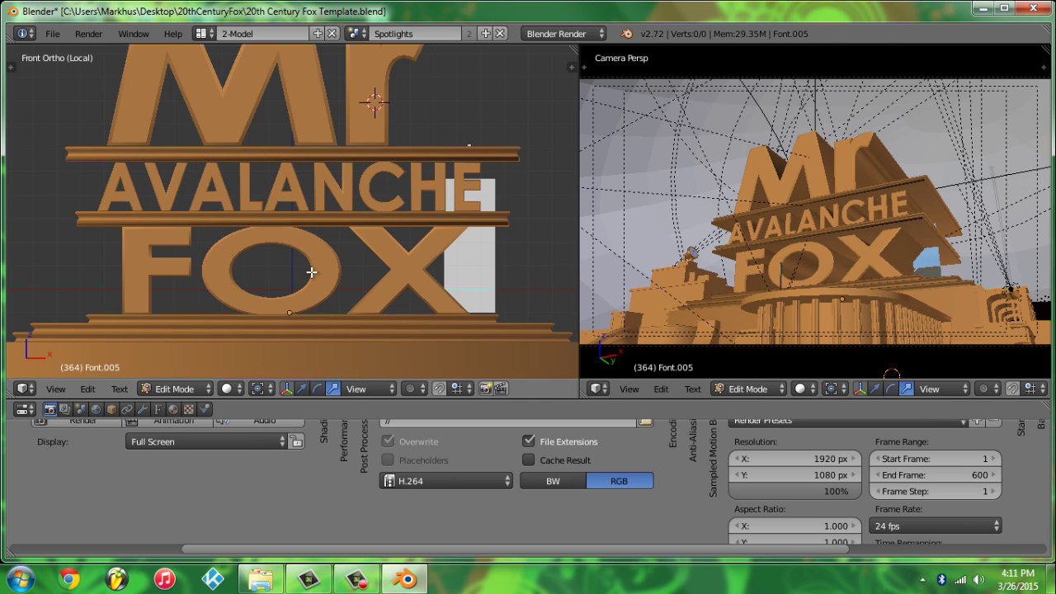
key("BackSpace")
key("BackSpace")
key("BackSpace")
type("TECH")
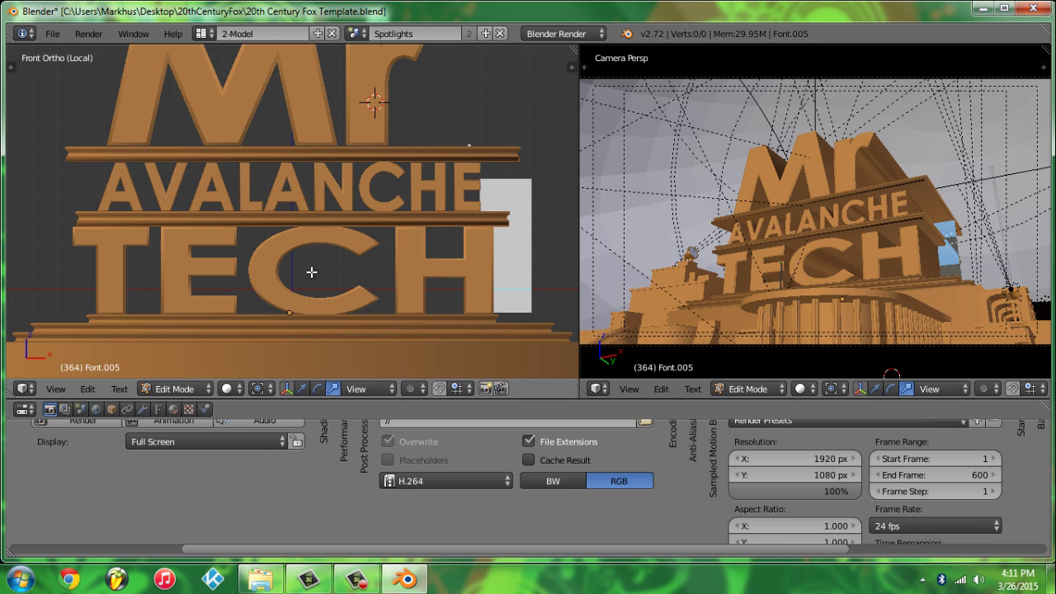
key("Tab")
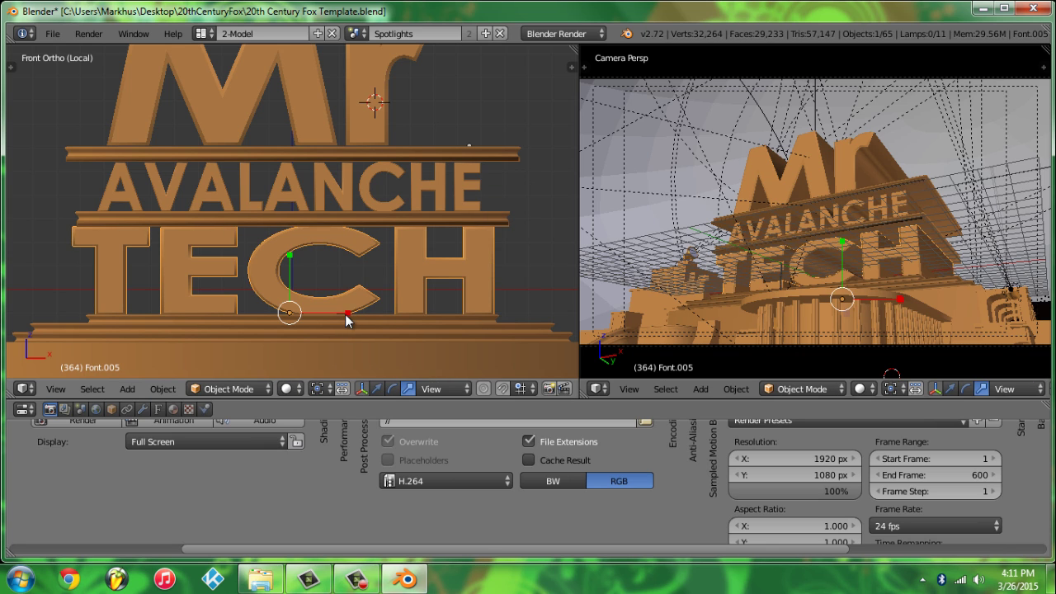
left_click_drag(347, 320, 355, 314)
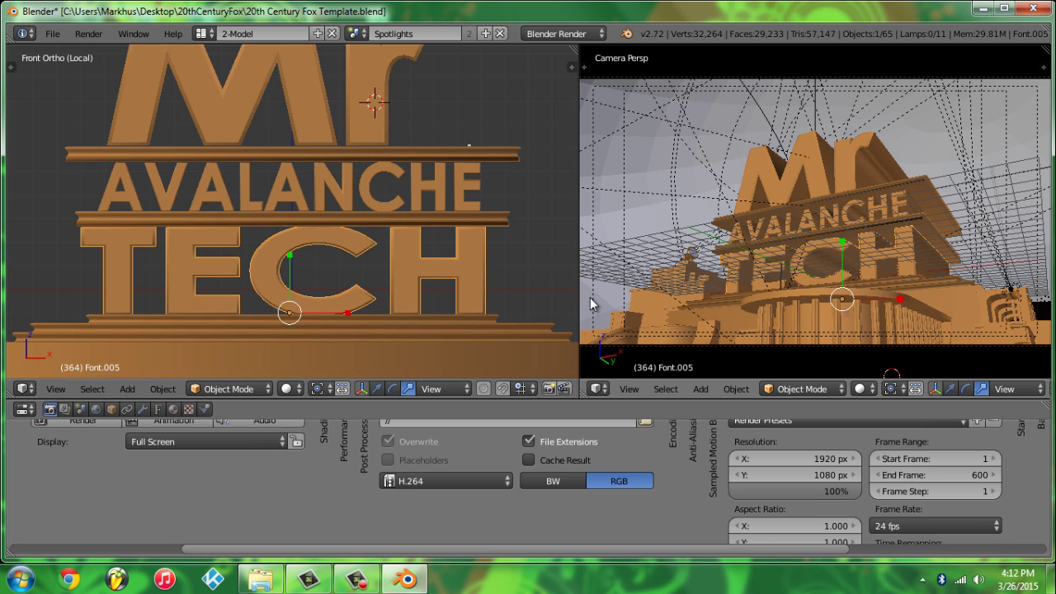
Play the animation with the new title, then step back to frame 260.
key("alt+a")
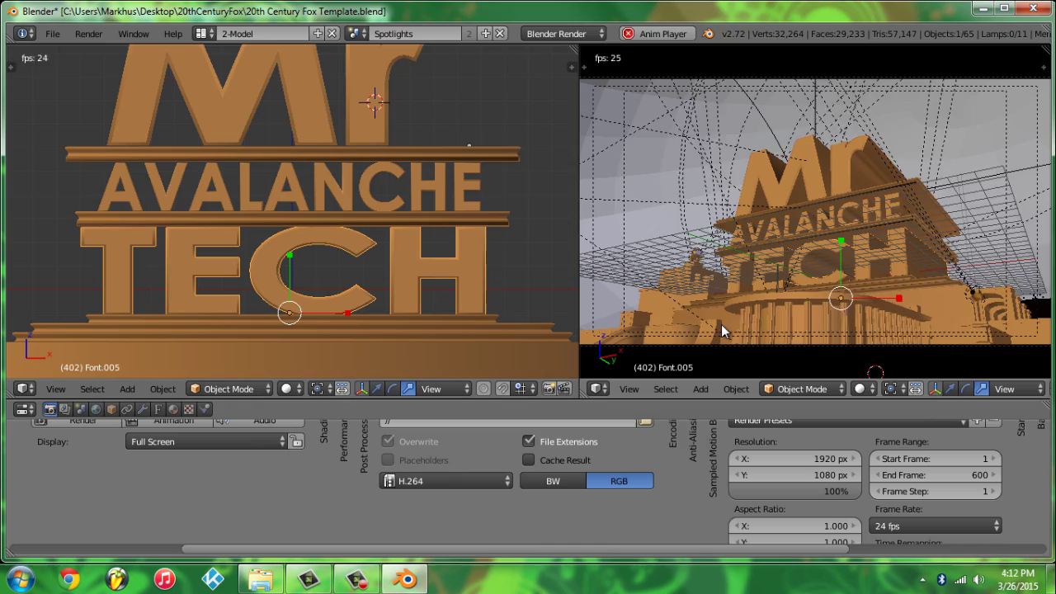
key("alt+a")
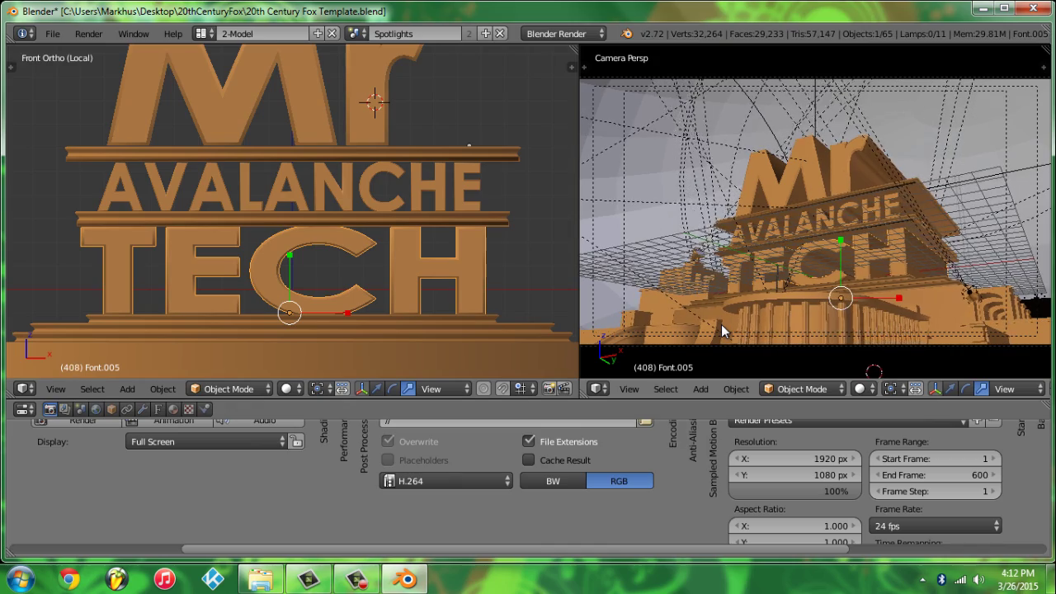
key("Left")
key("Left")
key("Left")
key("Left")
key("Left")
key("Left")
key("Left")
key("Left")
key("Left")
key("Left")
key("Left")
key("Left")
key("Left")
key("Left")
key("Left")
key("Left")
key("Left")
key("Left")
key("Left")
key("Left")
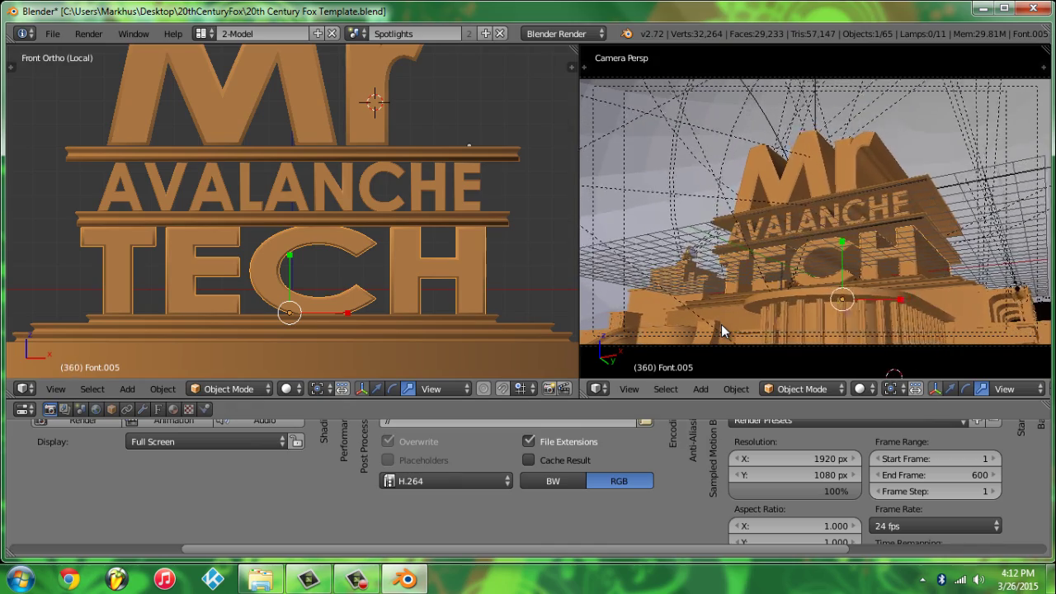
key("Left")
key("Left")
key("Left")
key("Left")
key("Left")
key("Left")
key("Left")
key("Left")
key("Left")
key("Left")
key("Left")
key("Left")
key("Left")
key("Left")
key("Left")
key("Left")
key("Left")
key("Left")
key("Left")
key("Left")
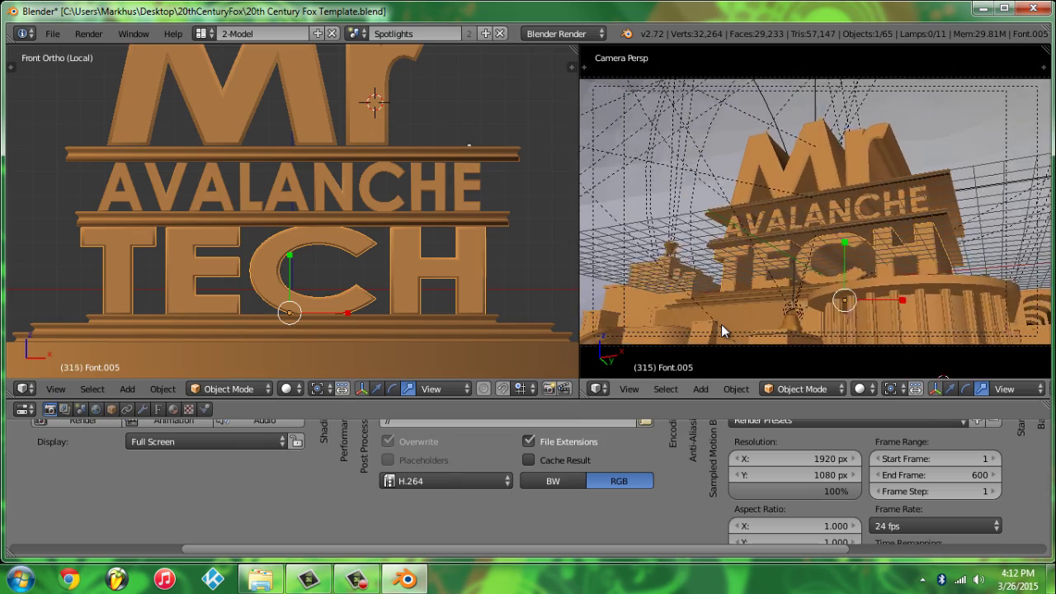
key("Left")
key("Left")
key("Left")
key("Left")
key("Left")
key("Left")
key("Left")
key("Left")
key("Left")
key("Left")
key("Left")
key("Left")
key("Left")
key("Left")
key("Left")
key("Left")
key("Left")
key("Left")
key("Left")
key("Left")
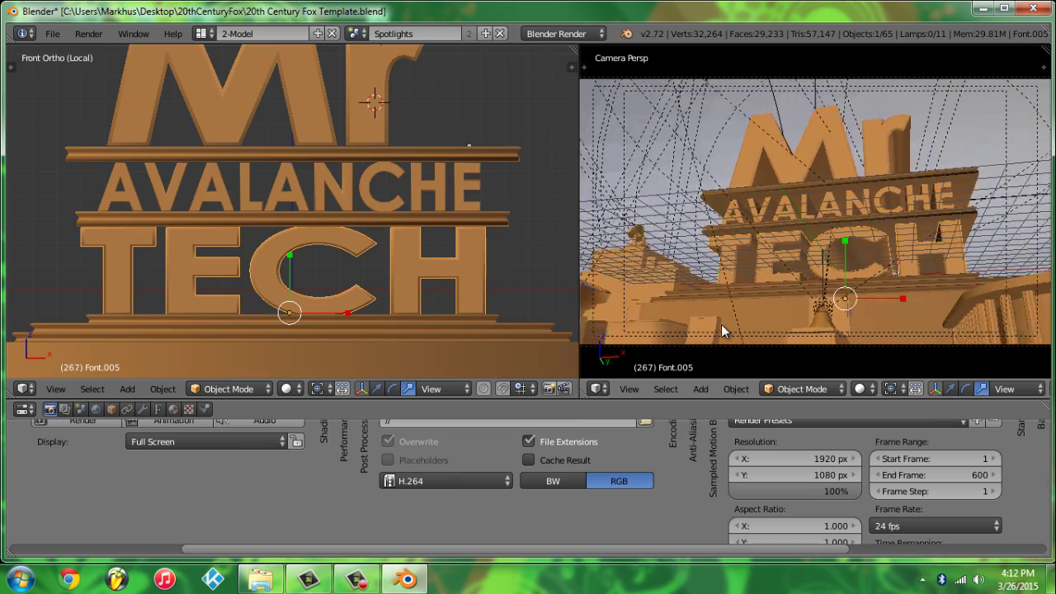
key("Left")
key("Left")
key("Left")
key("Left")
key("Left")
key("Left")
key("Left")
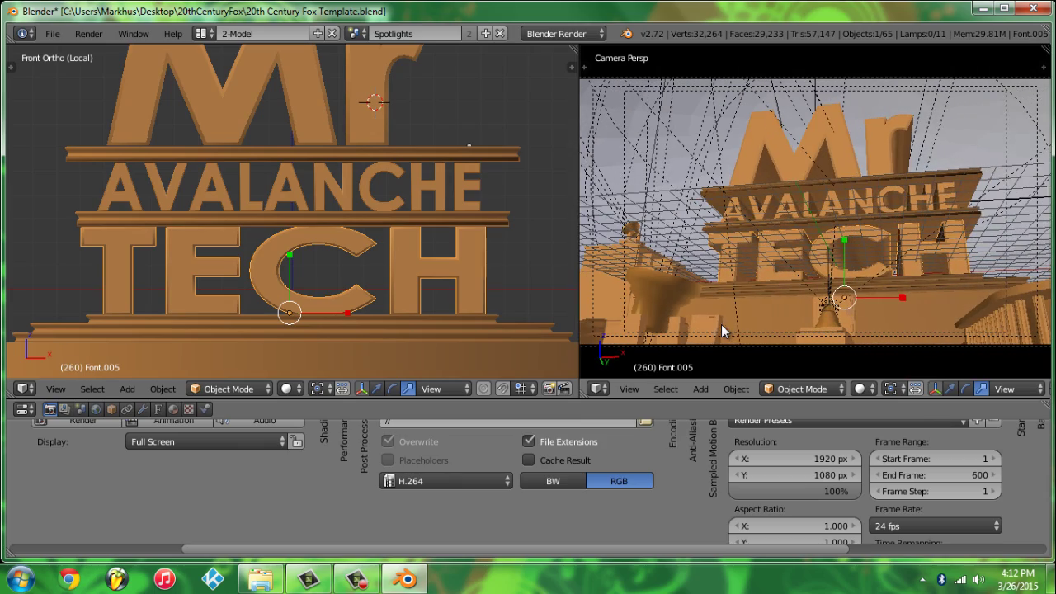
left_click(455, 158)
right_click(454, 158)
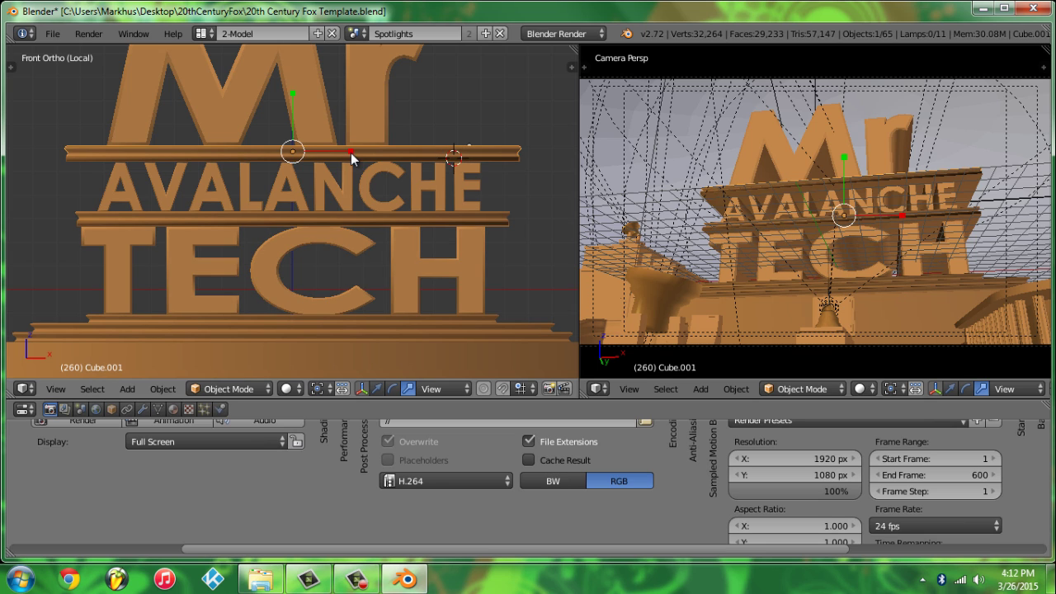
key("s")
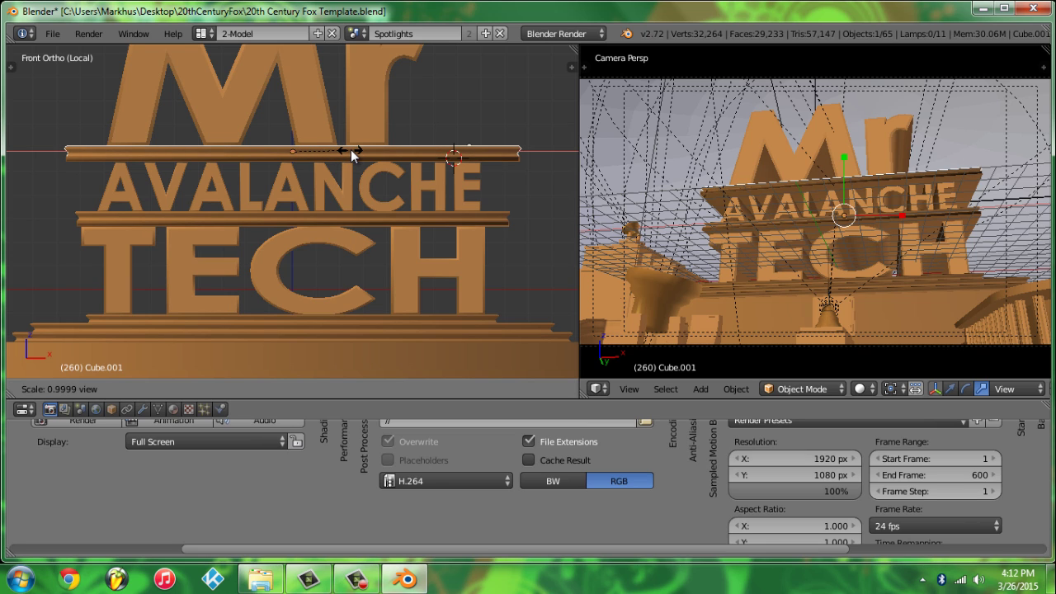
left_click(351, 150)
left_click(89, 205)
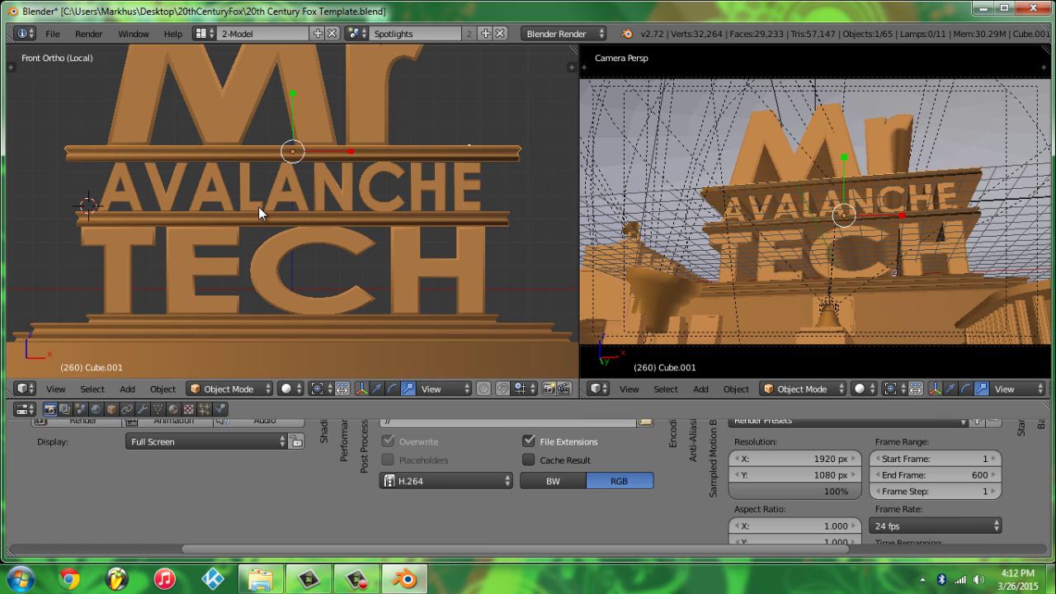
left_click(82, 34)
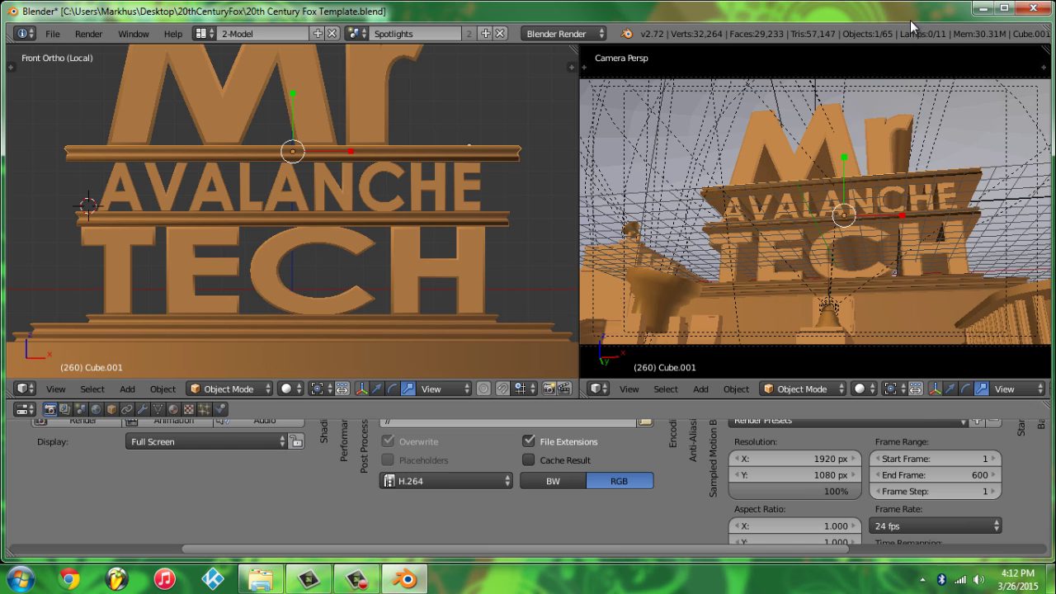
Bring up the 20thCenturyFox folder, check the 0001-0600.avi clip, then minimize the window.
left_click(269, 572)
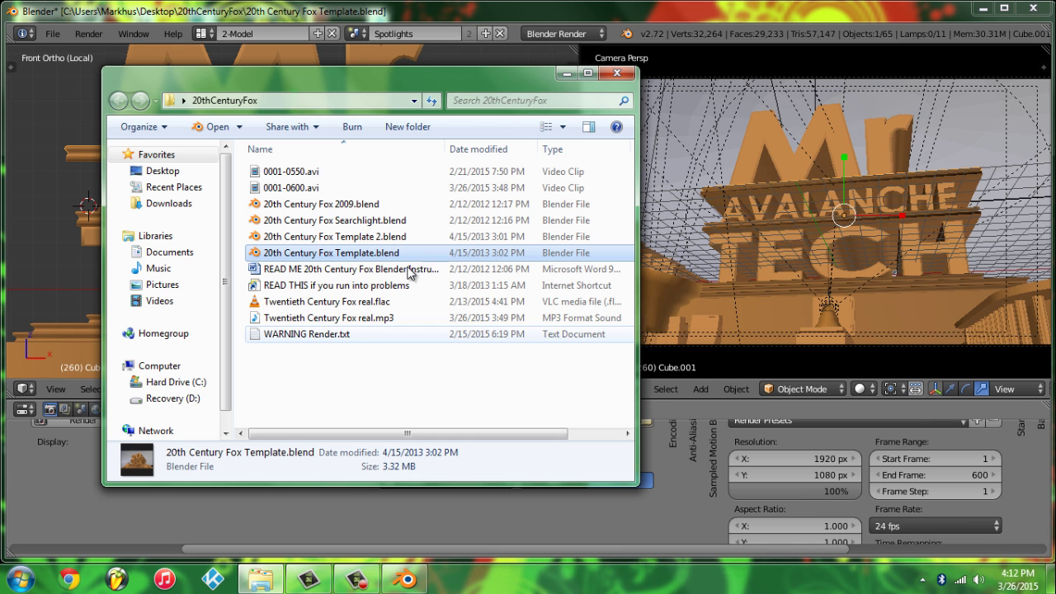
left_click(319, 188)
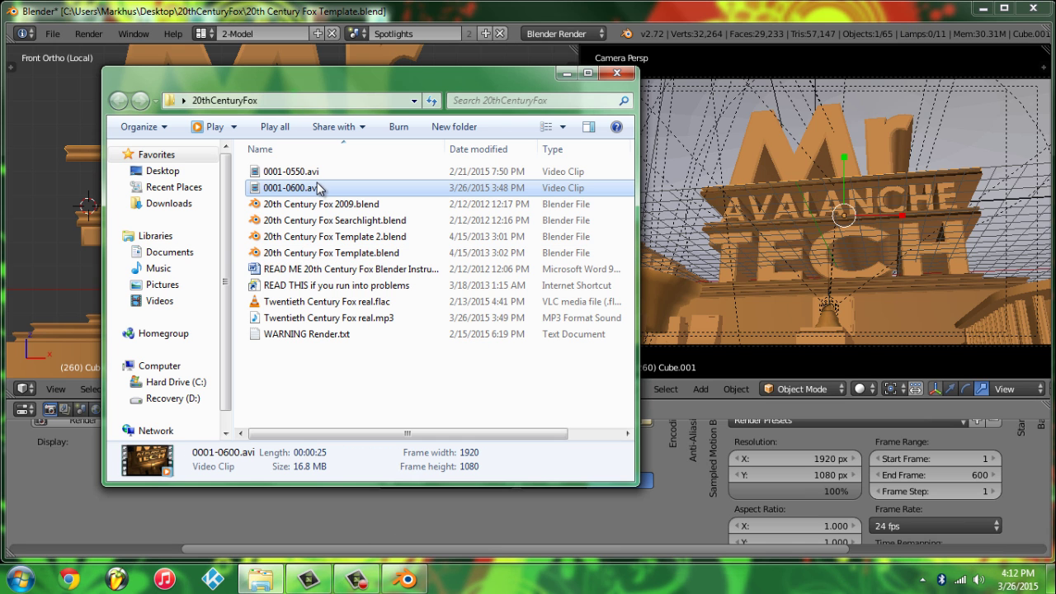
left_click(304, 415)
left_click(566, 74)
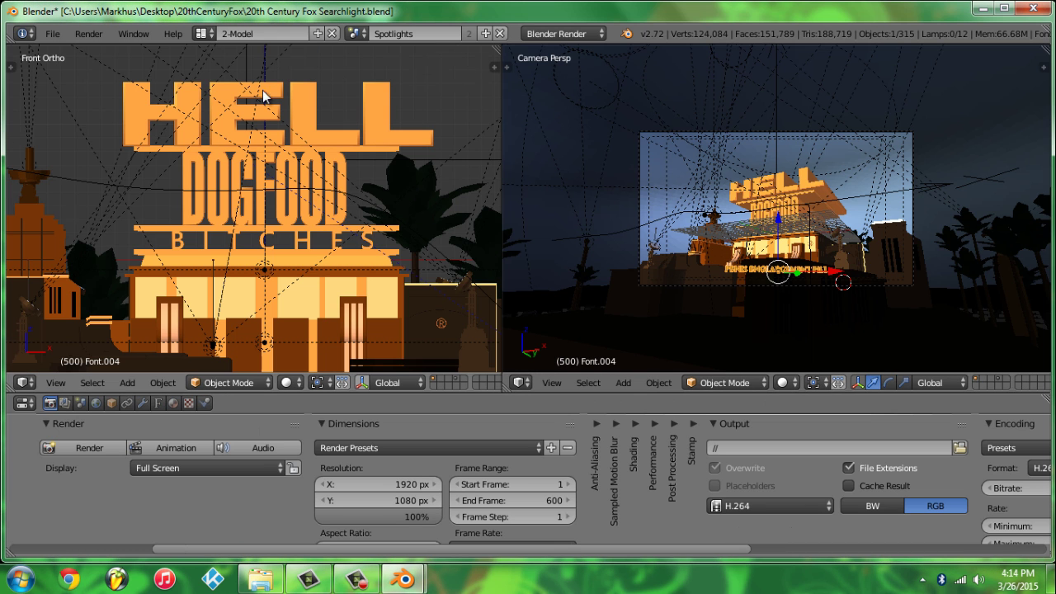
Close both Blender windows, discarding their unsaved changes.
left_click(1034, 9)
left_click(606, 345)
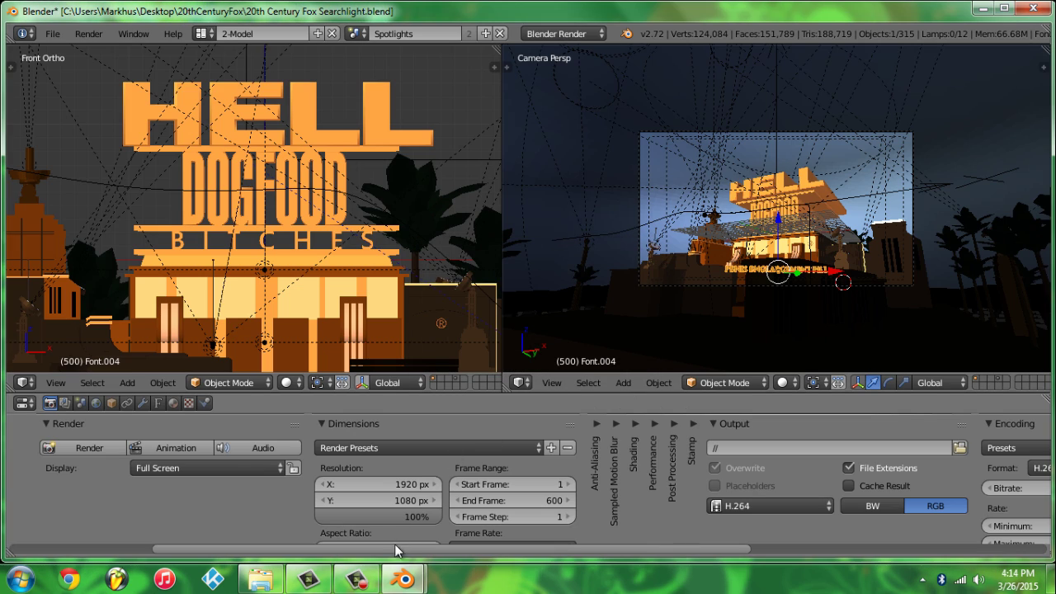
mouse_move(404, 579)
mouse_move(395, 456)
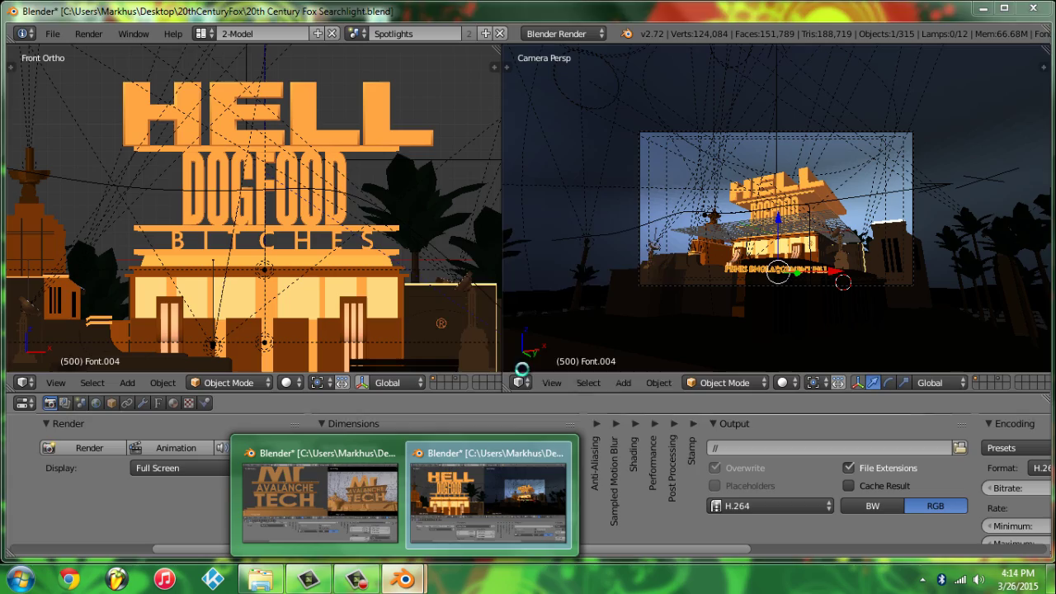
left_click(561, 453)
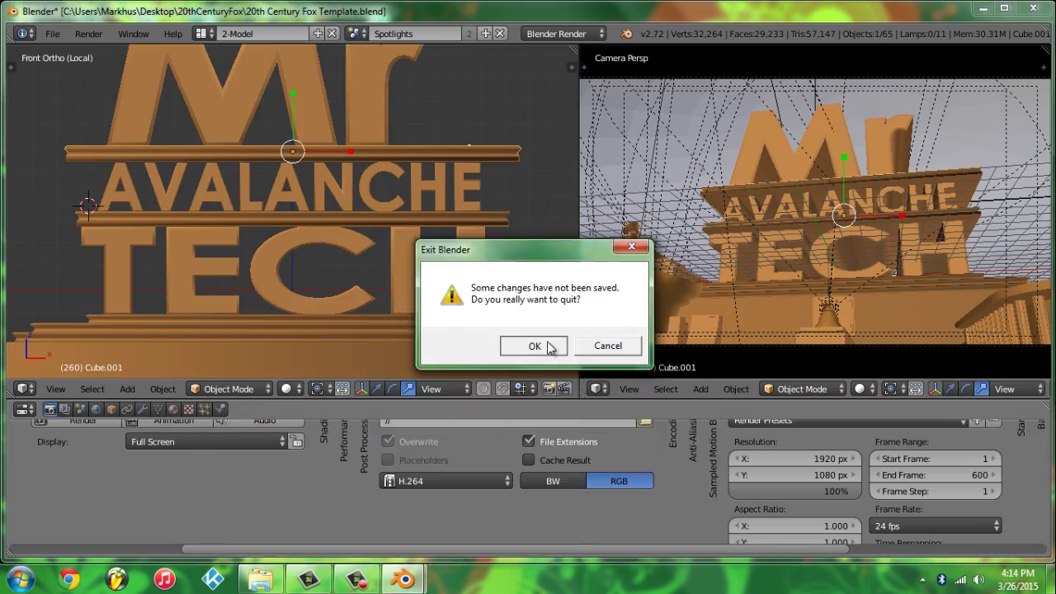
left_click(534, 345)
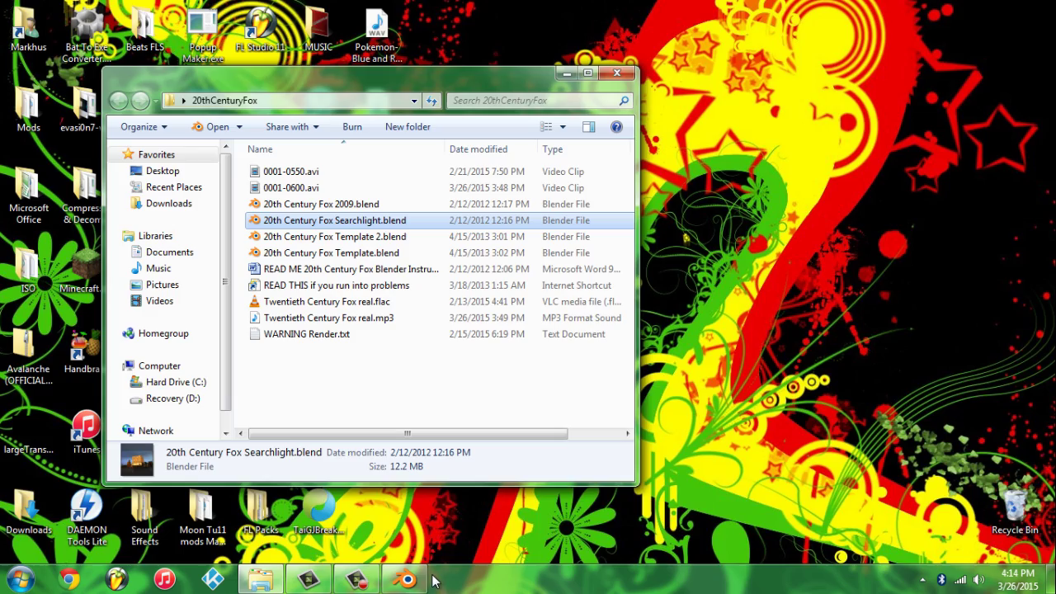
left_click(573, 463)
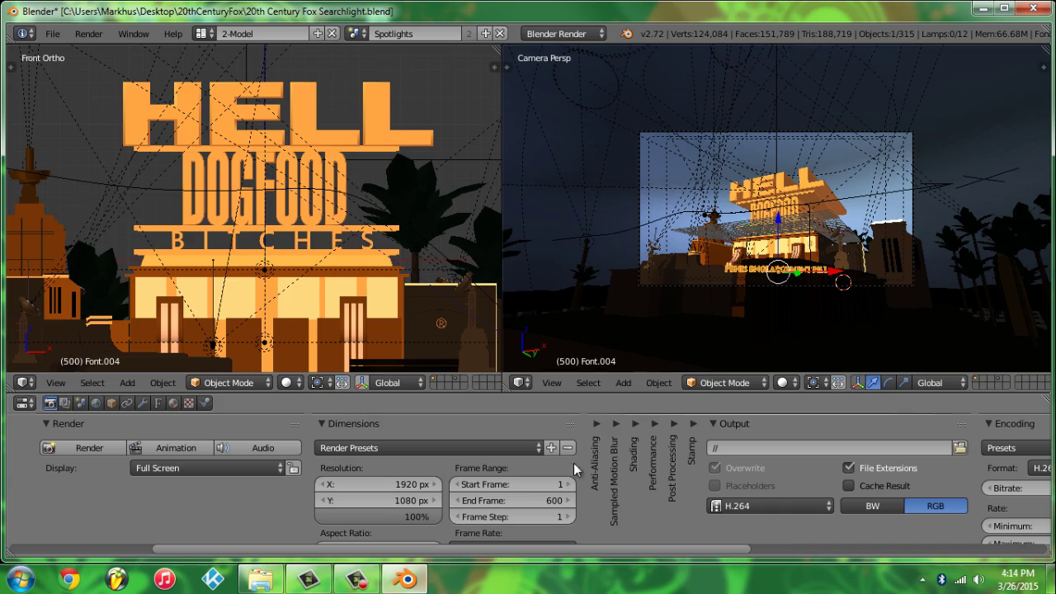
left_click(1027, 9)
Confirm quitting unsaved, then box-select the nine files from 20th Century Fox 2009.blend to WARNING Render.txt.
left_click(536, 344)
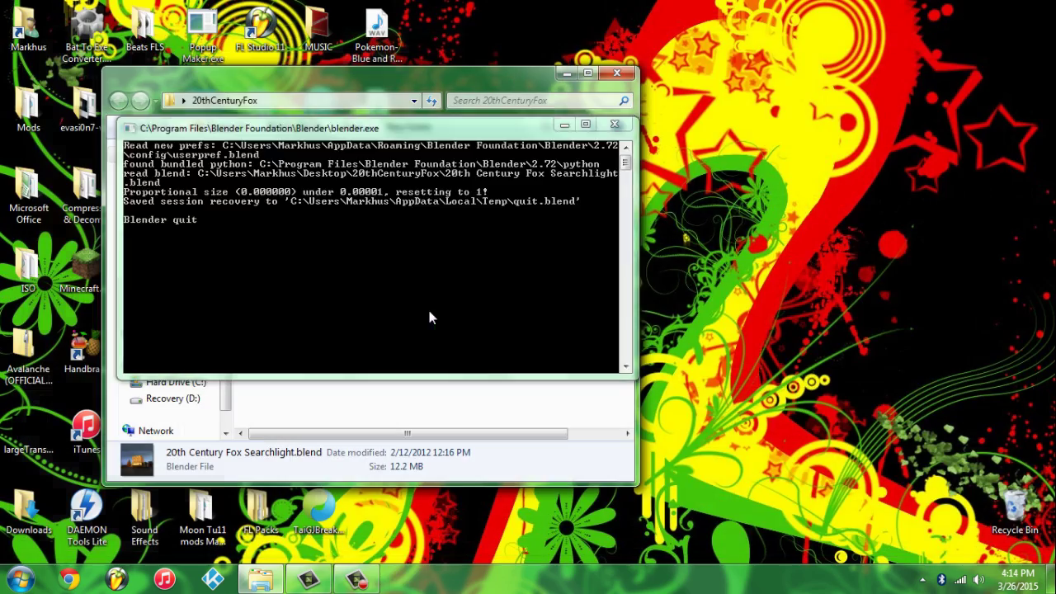
left_click_drag(347, 355, 376, 205)
left_click(265, 390)
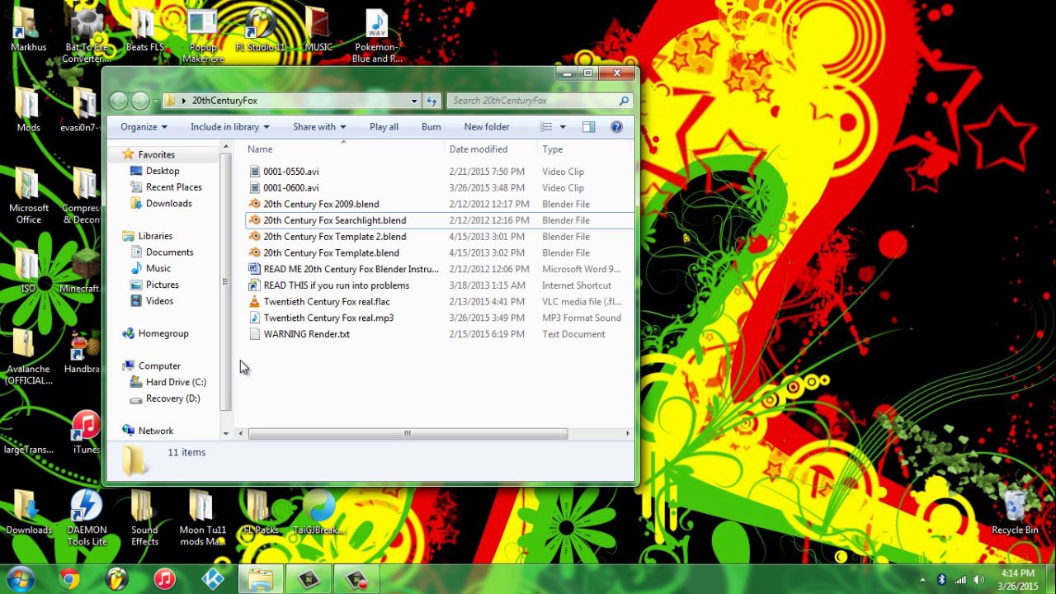
left_click_drag(260, 360, 343, 208)
left_click(300, 392)
left_click_drag(337, 365, 392, 204)
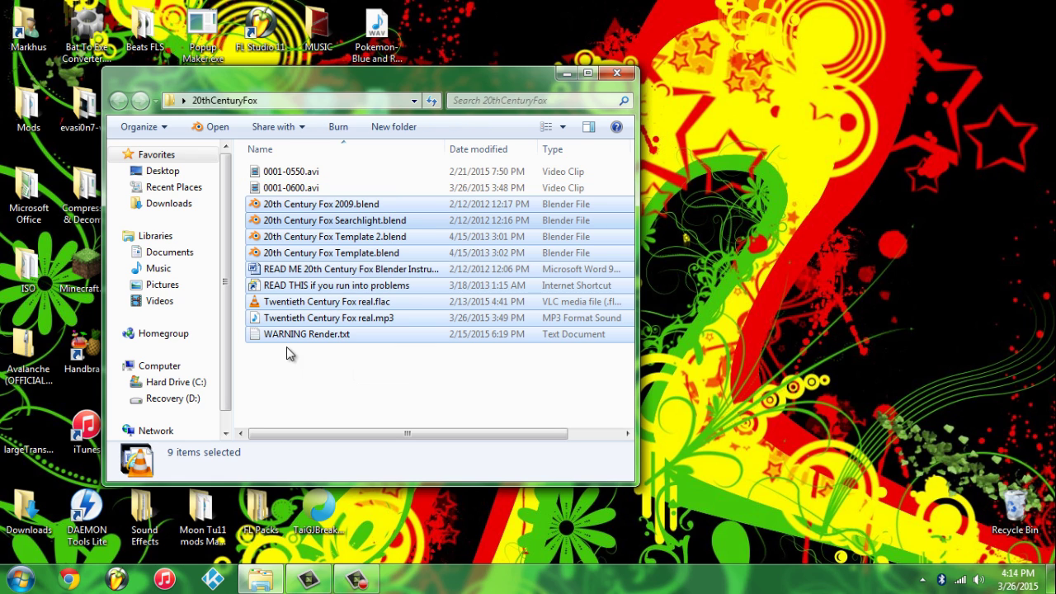
left_click(343, 289)
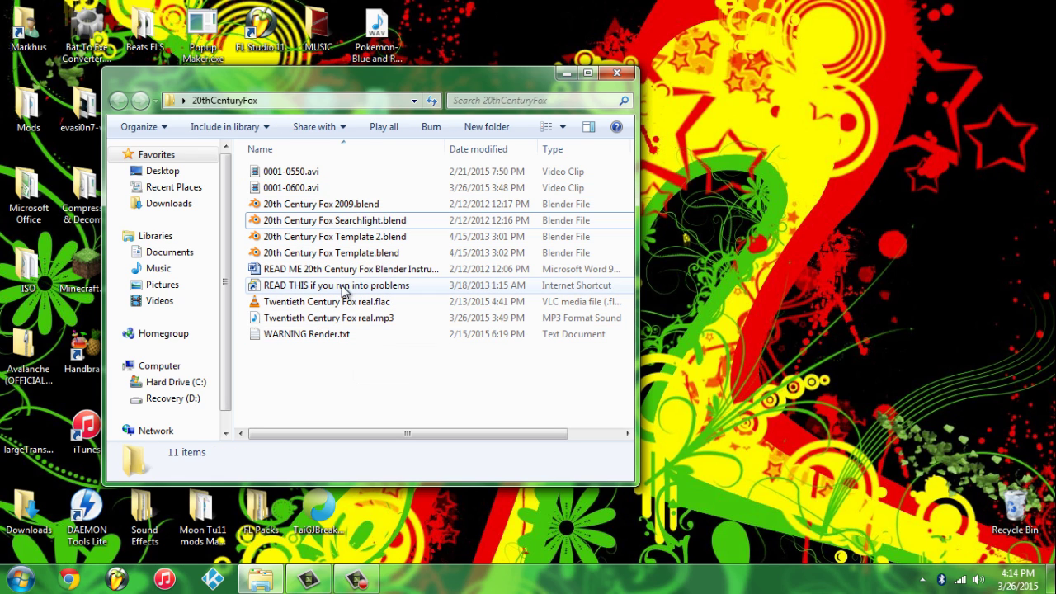
left_click(257, 355)
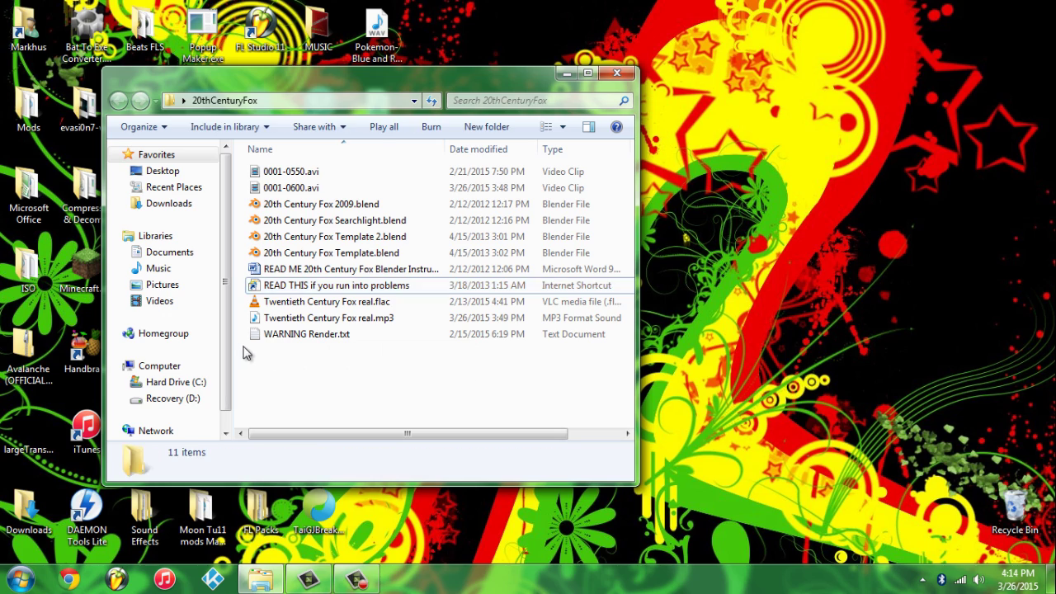